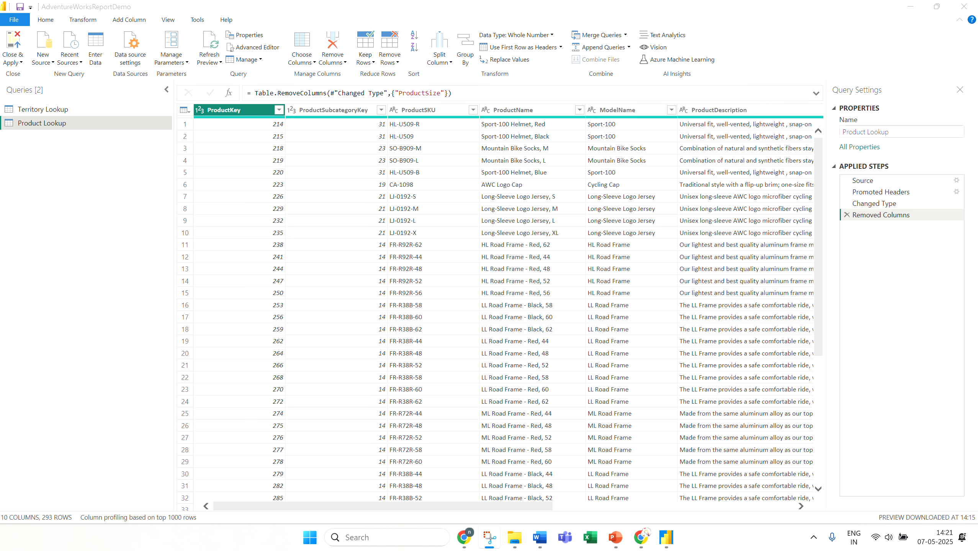
Step: Load the AdventureWorks Product Categories Lookup CSV file as a new query, keeping the comma delimiter and default type detection
{"action": "left_click", "coordinate": [44, 38]}
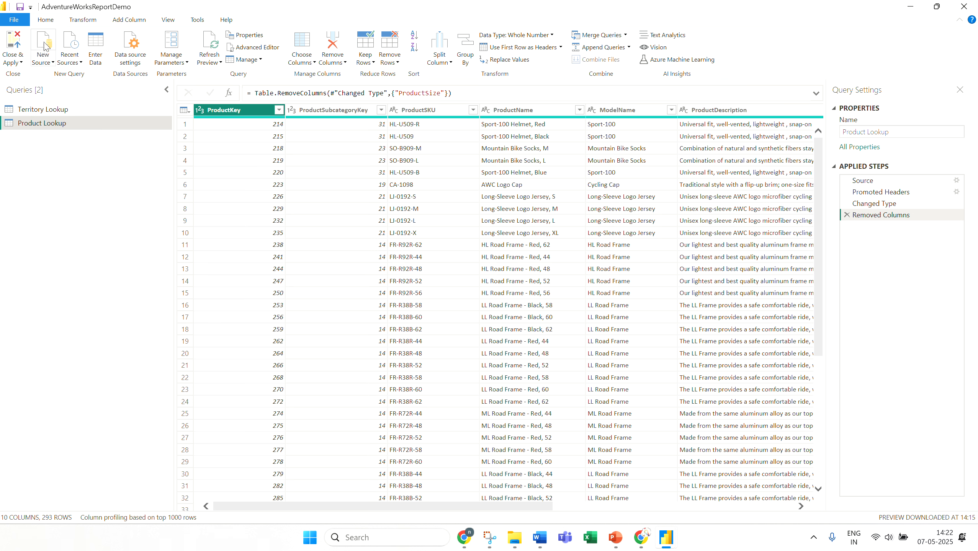
{"action": "left_click", "coordinate": [46, 45]}
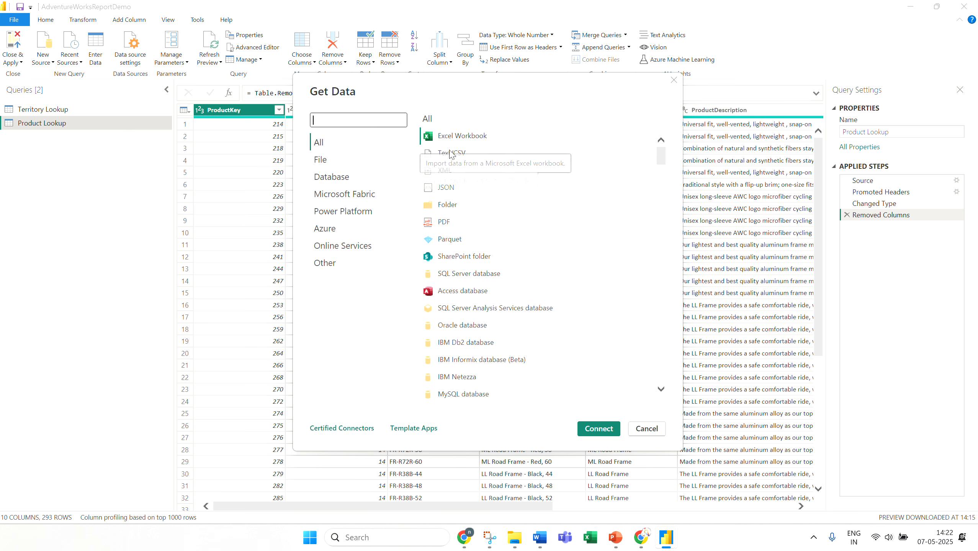
{"action": "left_click", "coordinate": [456, 154]}
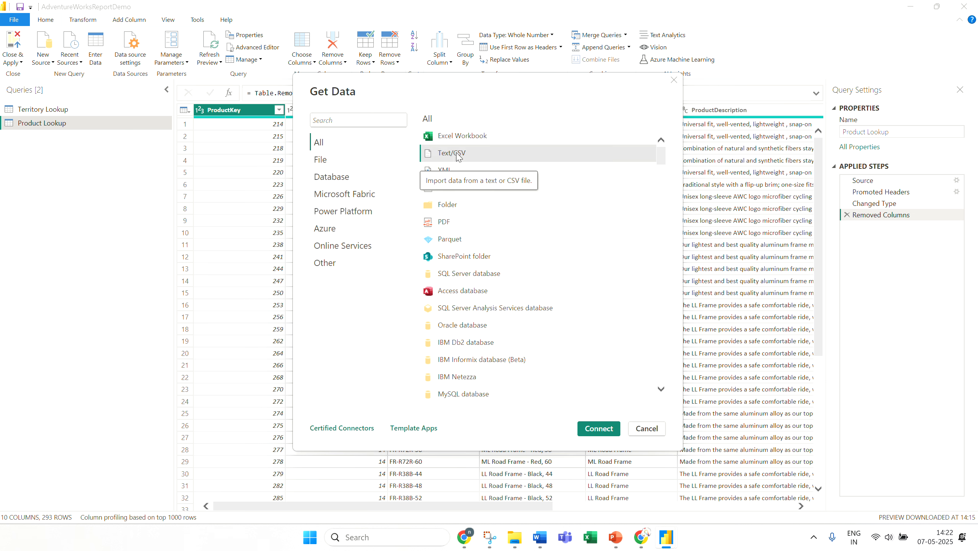
{"action": "left_click", "coordinate": [602, 430]}
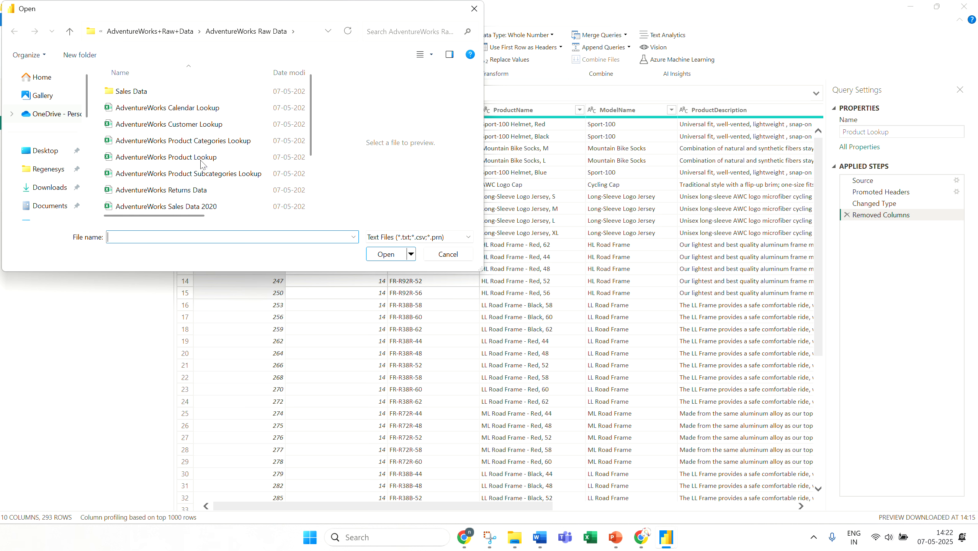
{"action": "left_click", "coordinate": [210, 144]}
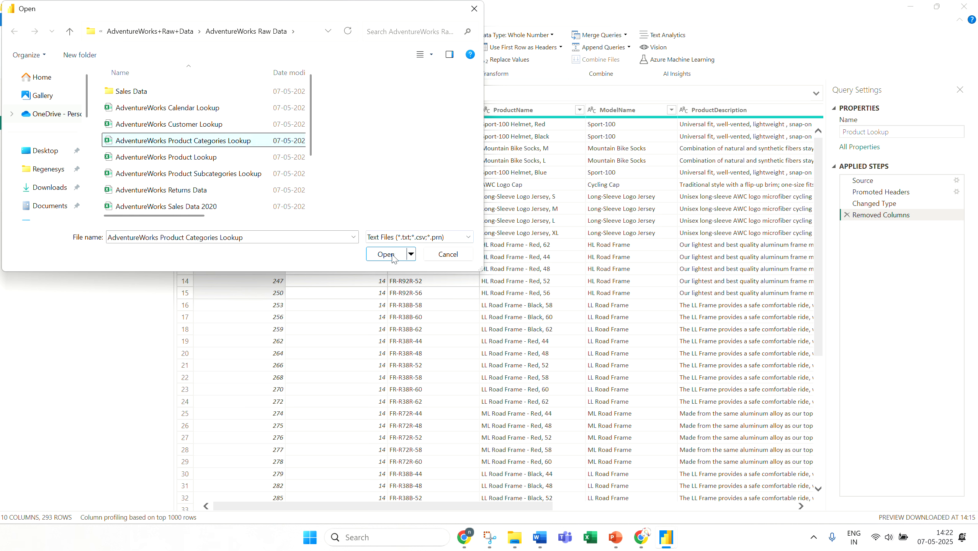
{"action": "left_click", "coordinate": [386, 254]}
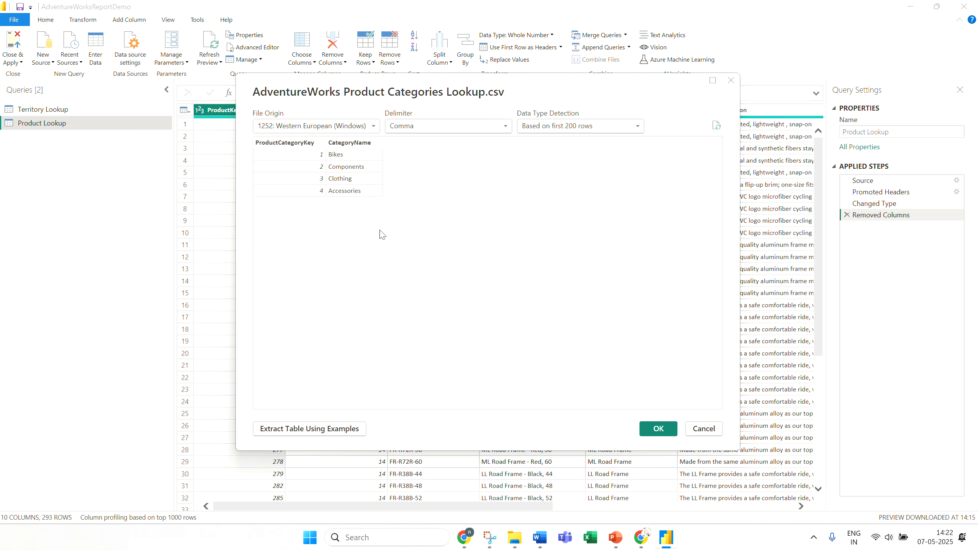
{"action": "left_click", "coordinate": [661, 430]}
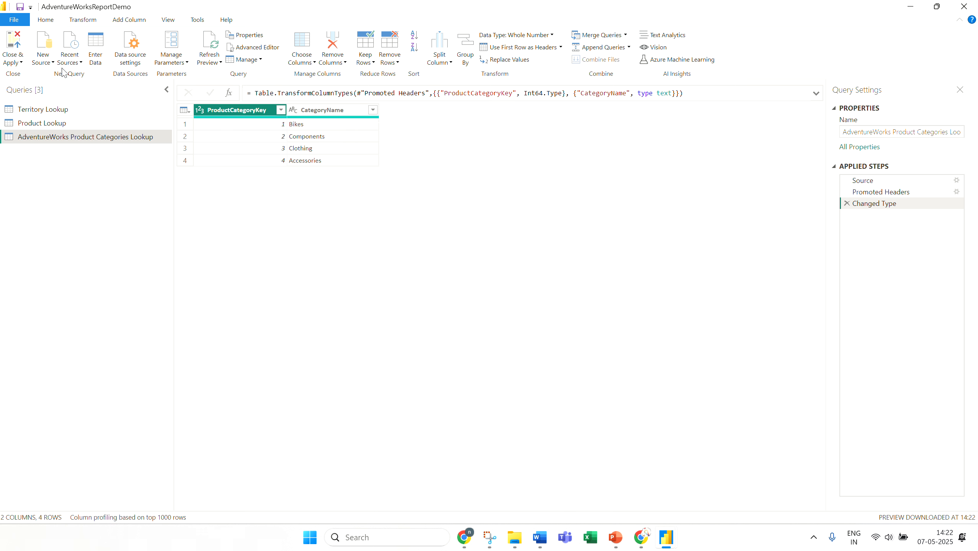
Step: Load the AdventureWorks Product Subcategories Lookup CSV file as a new query with the default import settings
{"action": "left_click", "coordinate": [45, 41]}
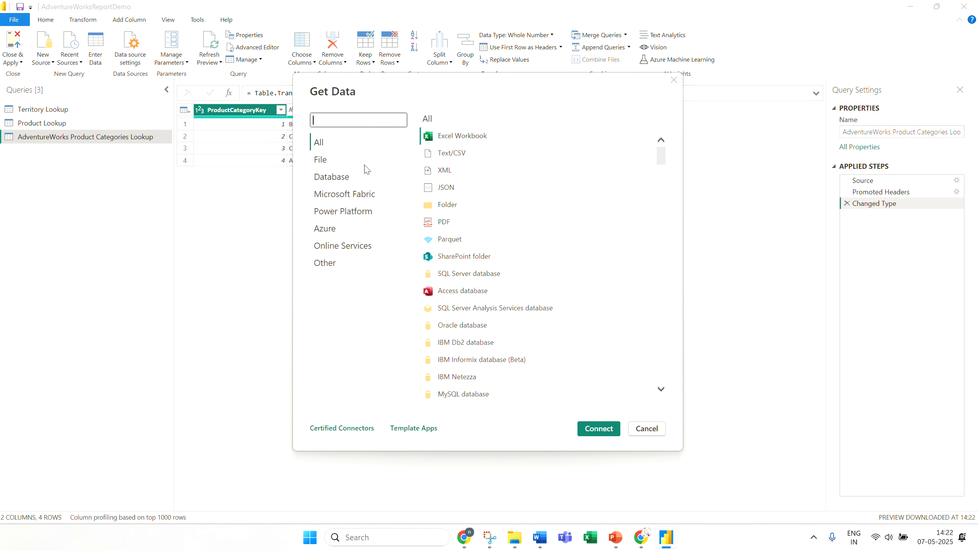
{"action": "left_click", "coordinate": [464, 154]}
{"action": "left_click", "coordinate": [597, 429]}
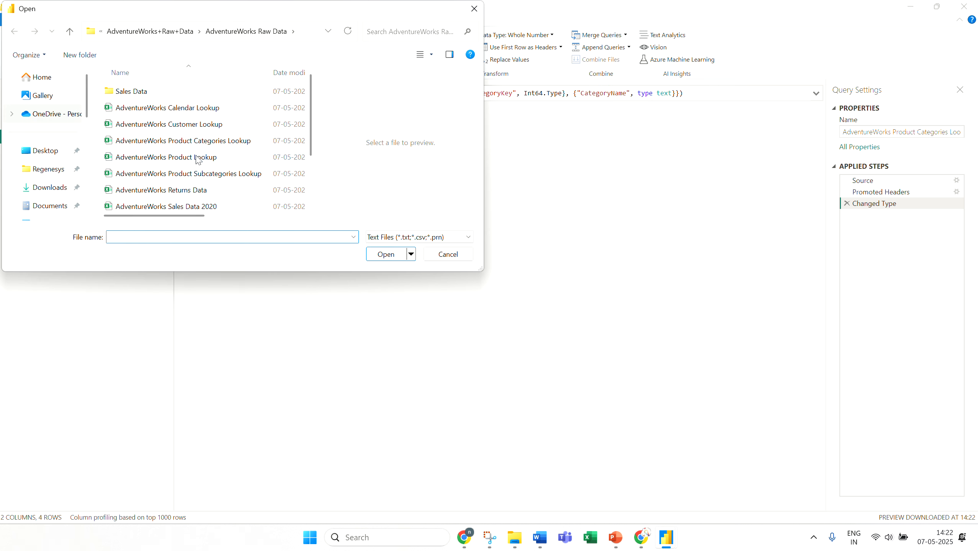
{"action": "left_click", "coordinate": [224, 175]}
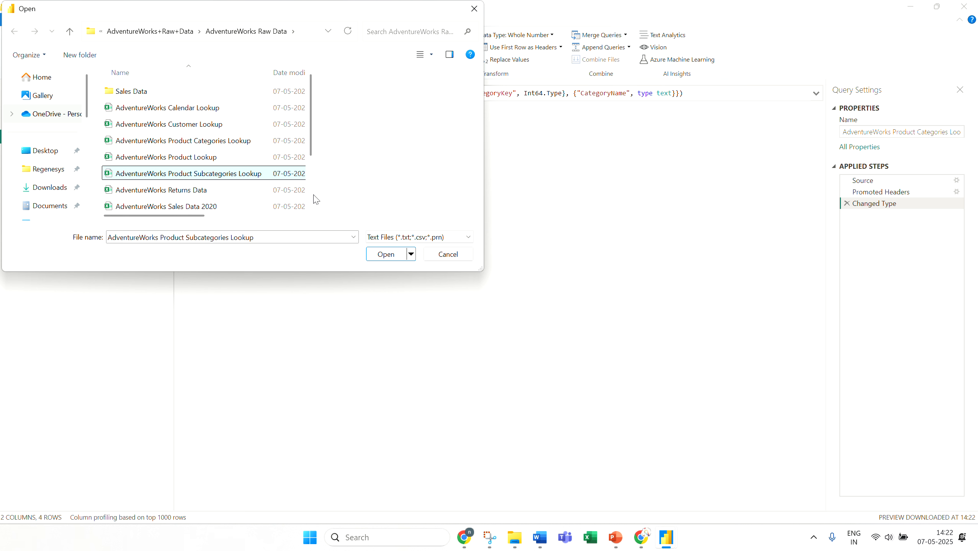
{"action": "left_click", "coordinate": [389, 257]}
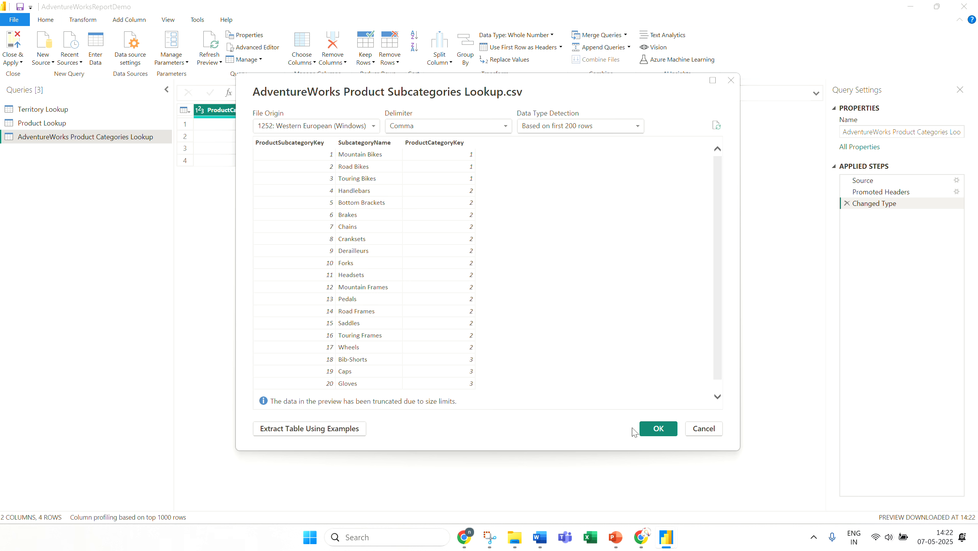
{"action": "left_click", "coordinate": [656, 428]}
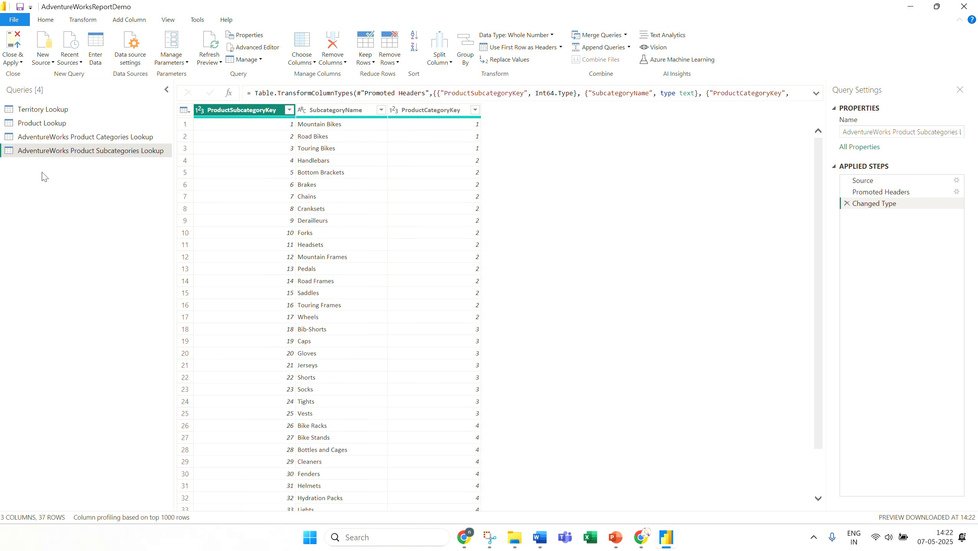
Step: Rename the AdventureWorks Product Categories Lookup query to Product Categories Lookup
{"action": "left_click", "coordinate": [80, 141]}
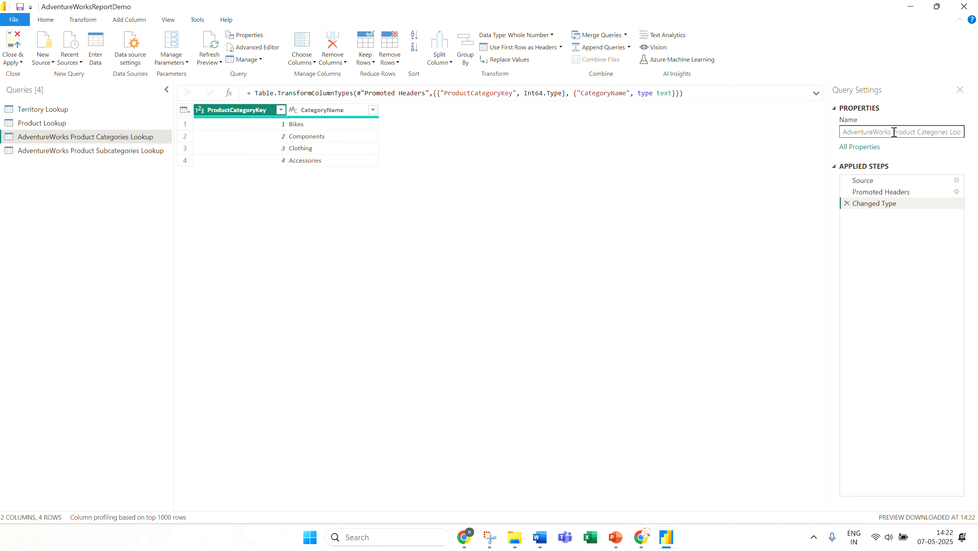
{"action": "left_click_drag", "start_coordinate": [893, 133], "coordinate": [832, 136]}
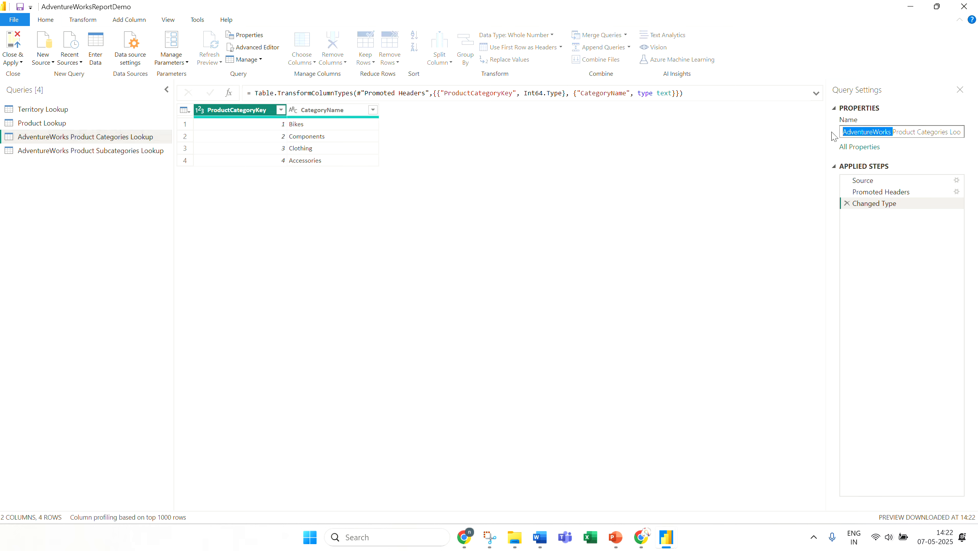
{"action": "key", "text": "BackSpace"}
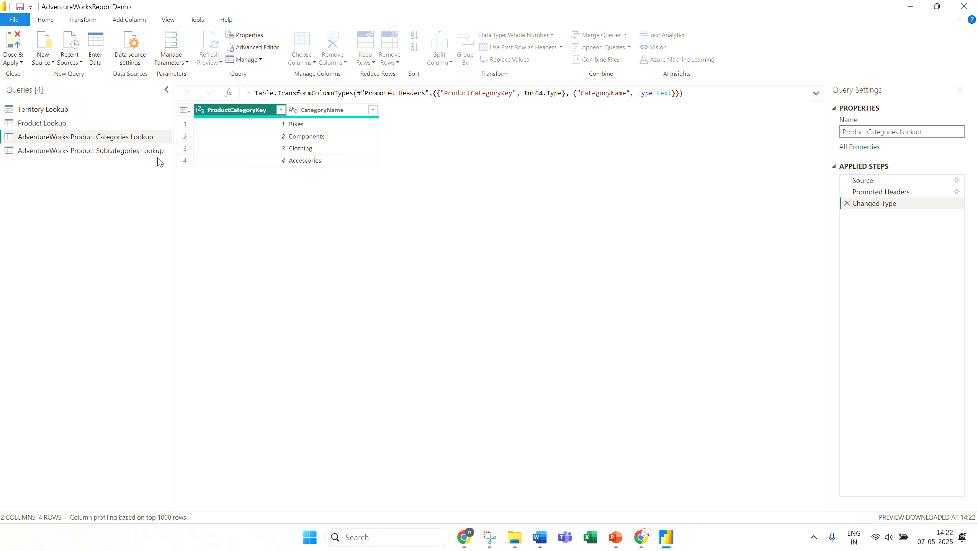
{"action": "left_click", "coordinate": [121, 156]}
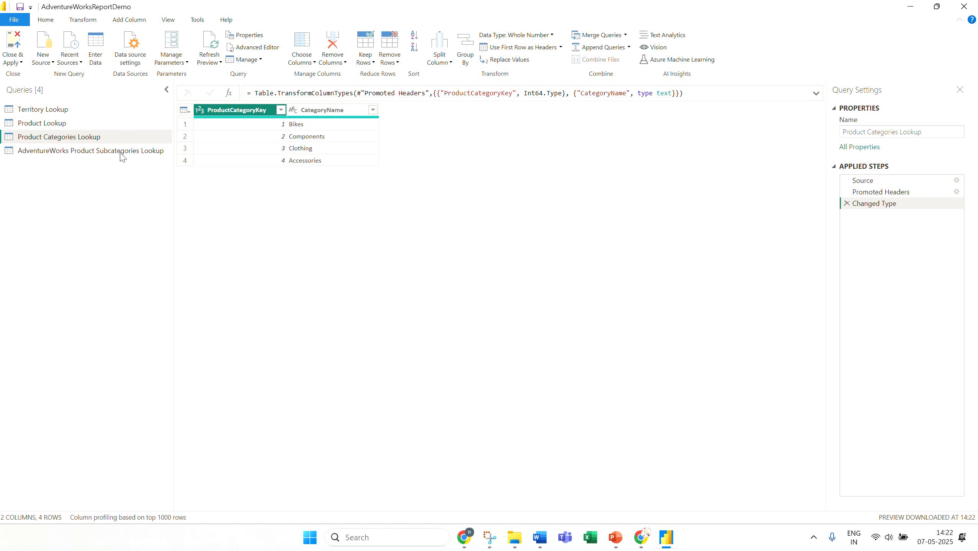
Step: Rename the AdventureWorks Product Subcategories Lookup query to Product Subcategories Lookup
{"action": "left_click", "coordinate": [121, 157]}
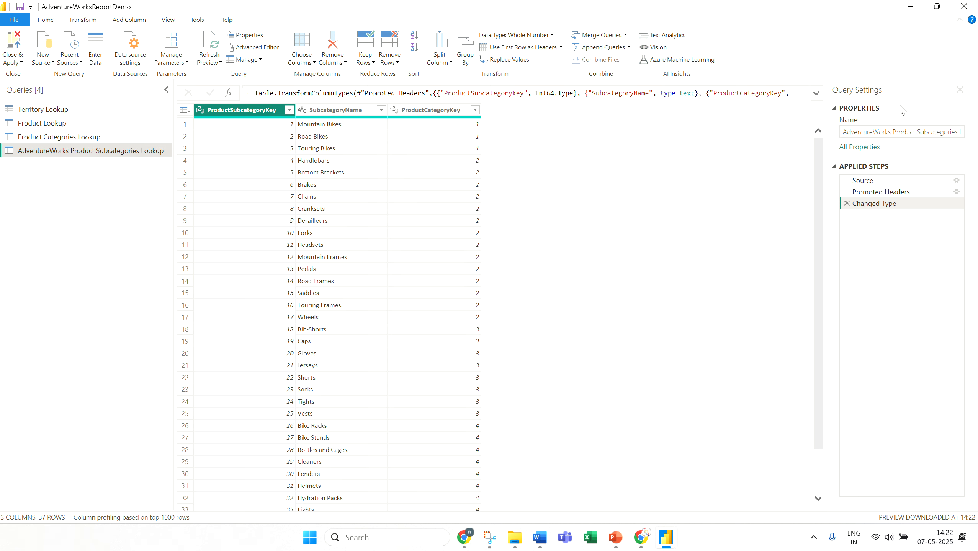
{"action": "left_click_drag", "start_coordinate": [894, 132], "coordinate": [828, 138]}
{"action": "key", "text": "BackSpace"}
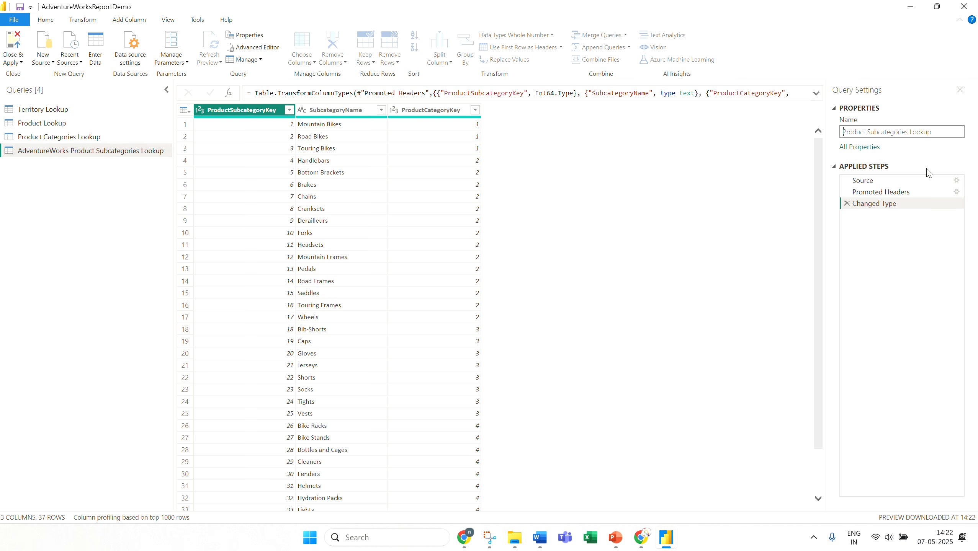
{"action": "left_click", "coordinate": [52, 190]}
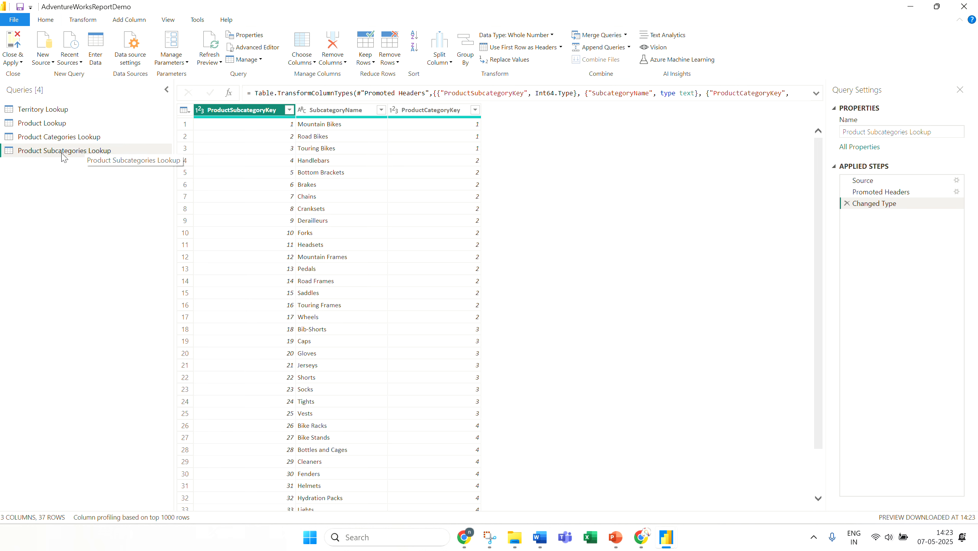
Step: Check the column headers and data types in the Product Categories Lookup and Product Subcategories Lookup queries
{"action": "left_click", "coordinate": [70, 140]}
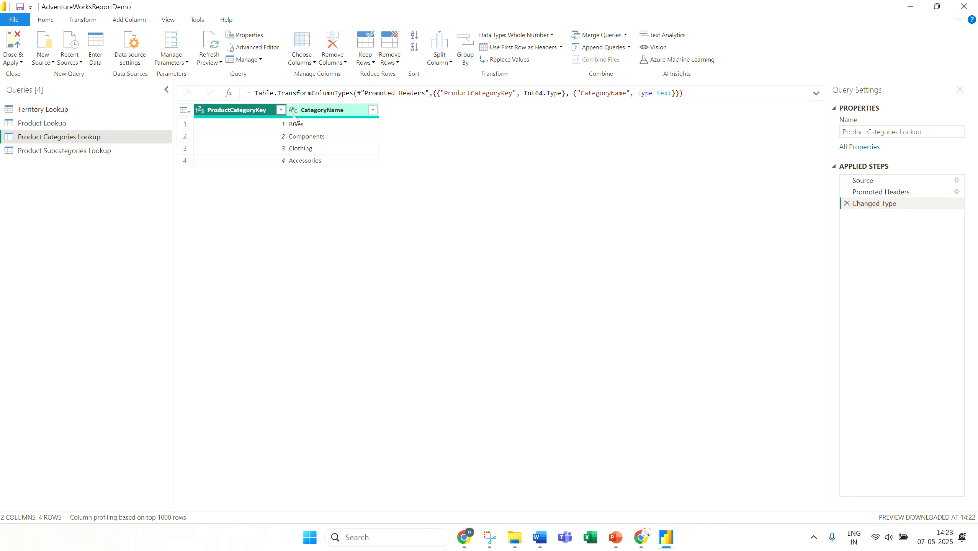
{"action": "left_click", "coordinate": [81, 151]}
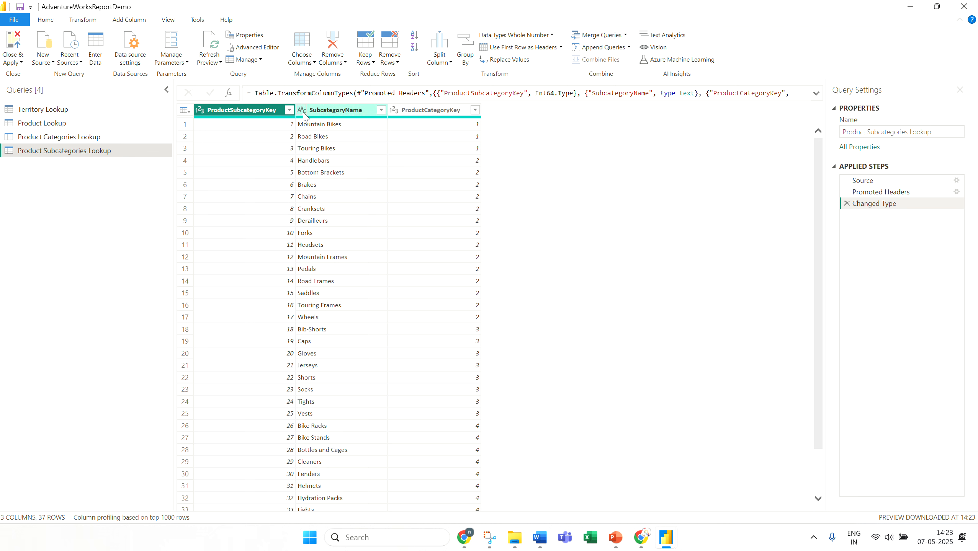
{"action": "mouse_move", "coordinate": [308, 120]}
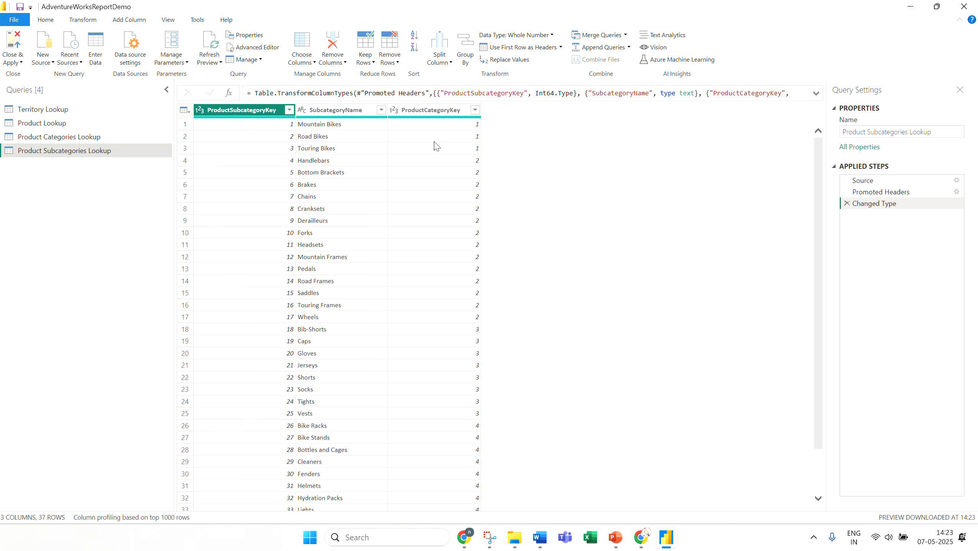
Step: Open the Product Lookup query, inspect its SKU values and select the ProductSKU column
{"action": "left_click", "coordinate": [42, 124]}
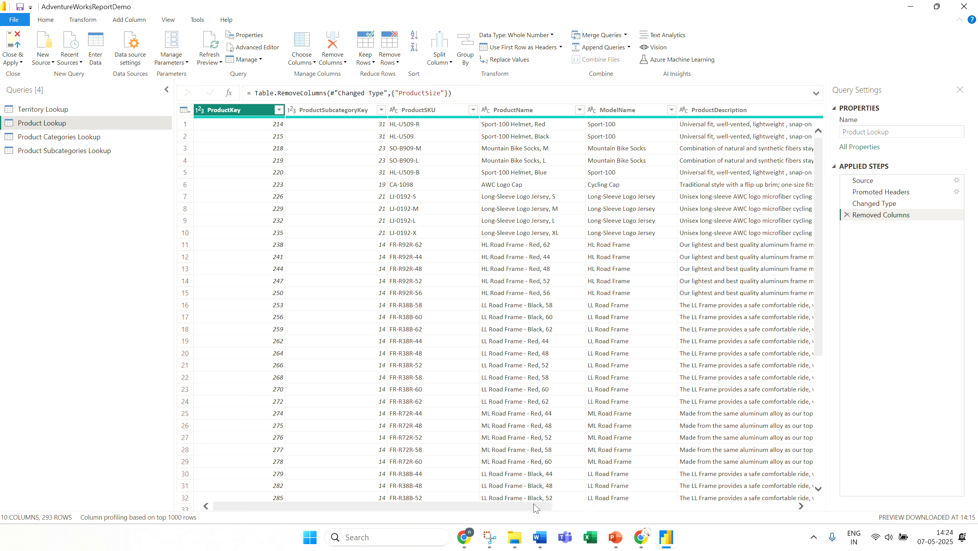
{"action": "left_click_drag", "start_coordinate": [517, 508], "coordinate": [562, 525]}
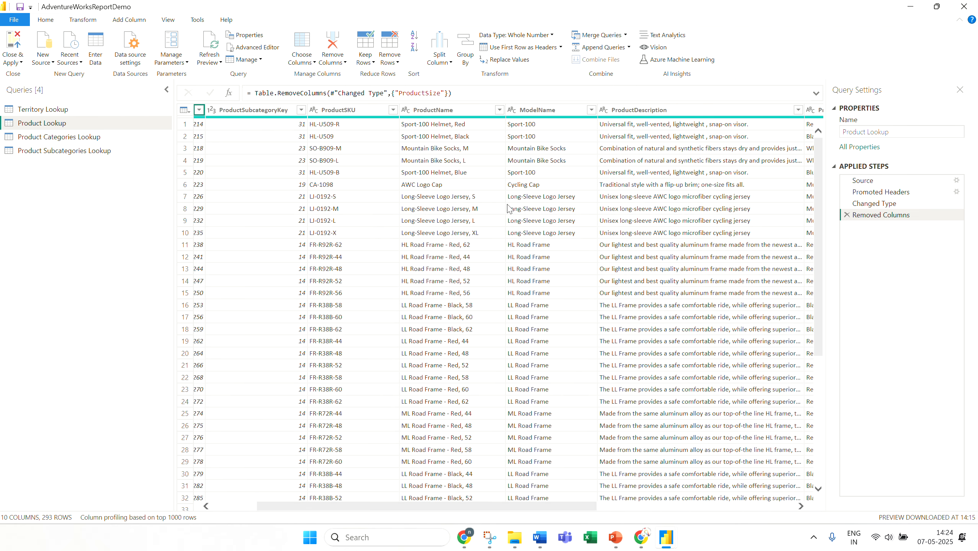
{"action": "left_click", "coordinate": [369, 112]}
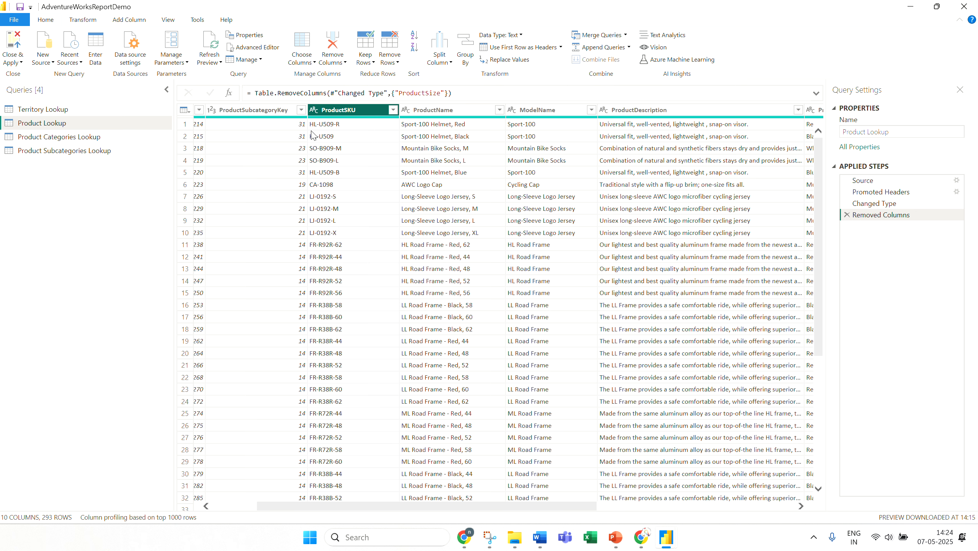
{"action": "left_click", "coordinate": [321, 135]}
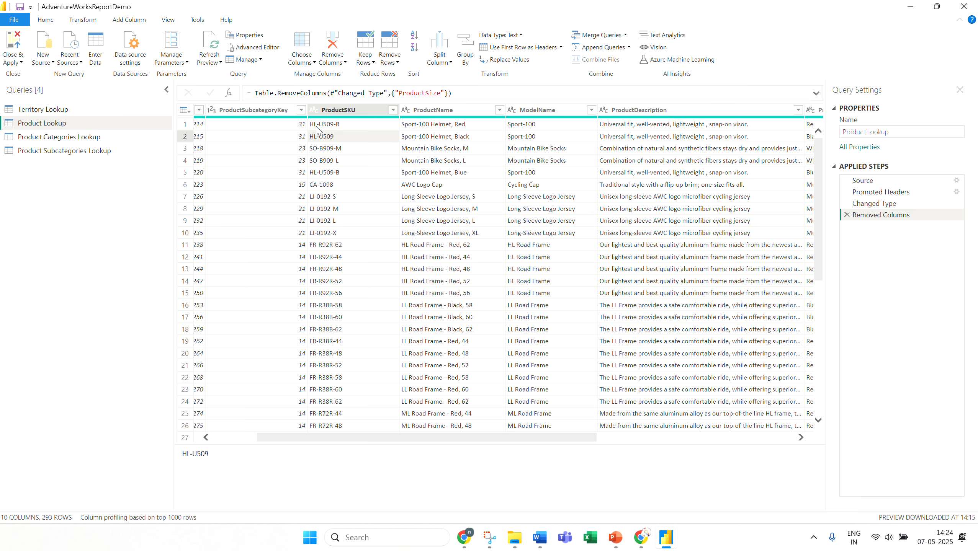
{"action": "left_click", "coordinate": [358, 111]}
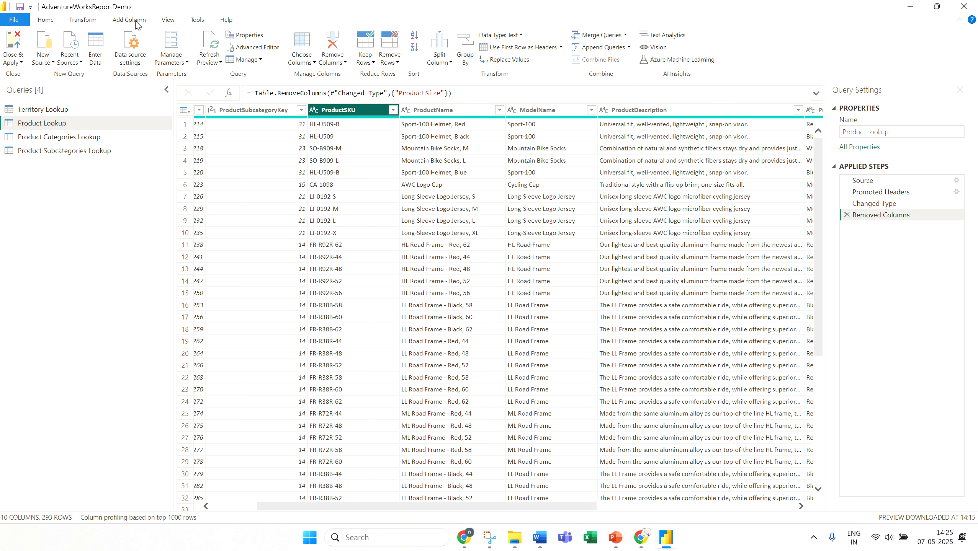
Step: Compare the text tools that add a new column with those that transform the ProductSKU column in place
{"action": "left_click", "coordinate": [136, 24]}
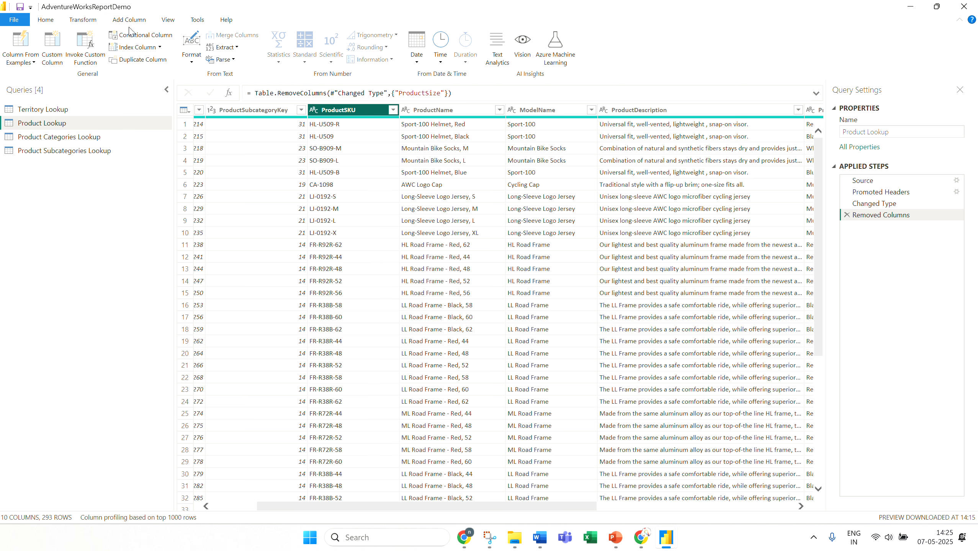
{"action": "left_click", "coordinate": [81, 21]}
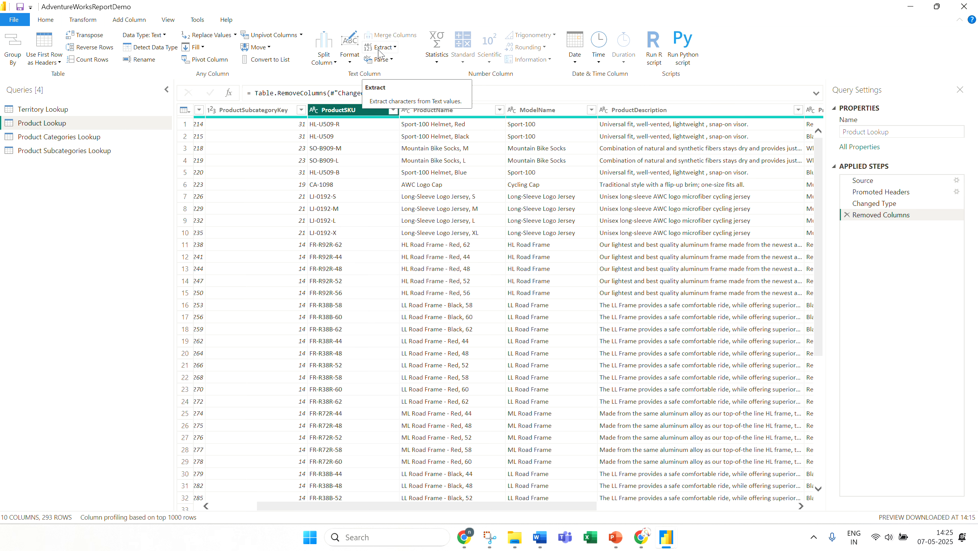
{"action": "left_click", "coordinate": [135, 21]}
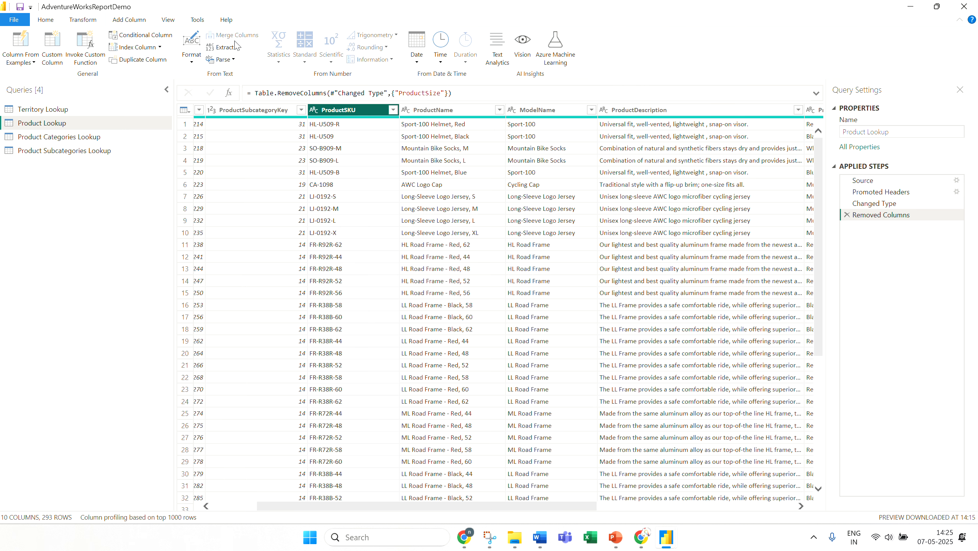
{"action": "left_click", "coordinate": [83, 22]}
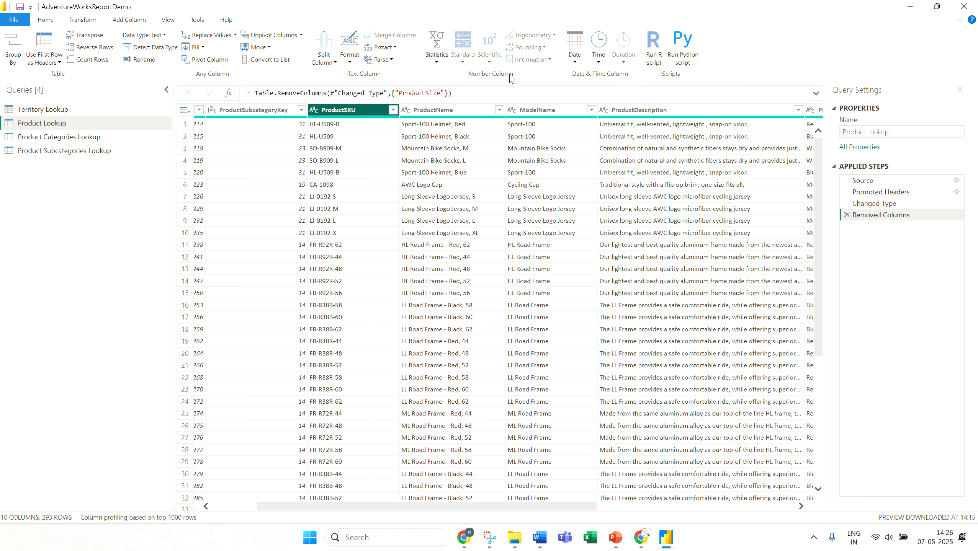
Step: Add a column extracting the text length of ProductSKU, and delete the resulting Inserted Text Length step
{"action": "left_click", "coordinate": [130, 20]}
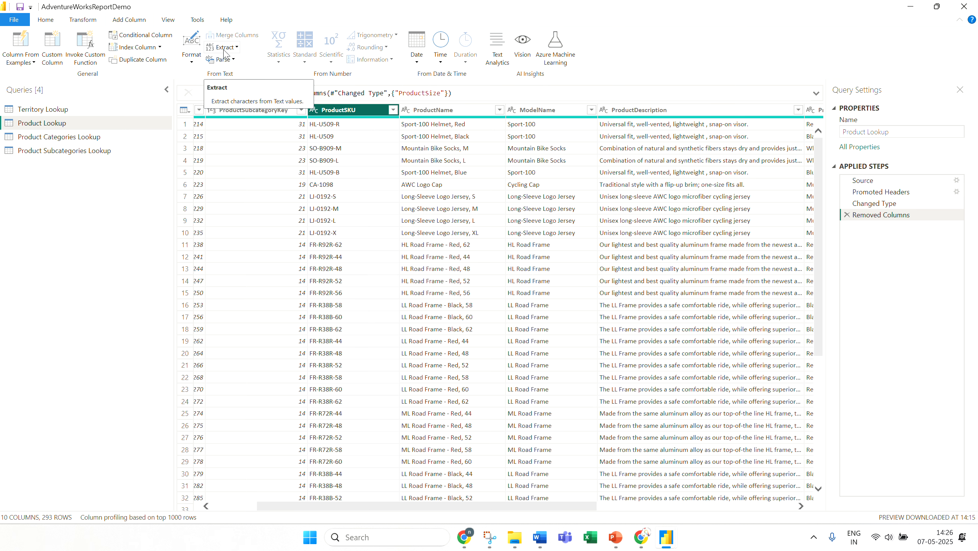
{"action": "left_click", "coordinate": [236, 48]}
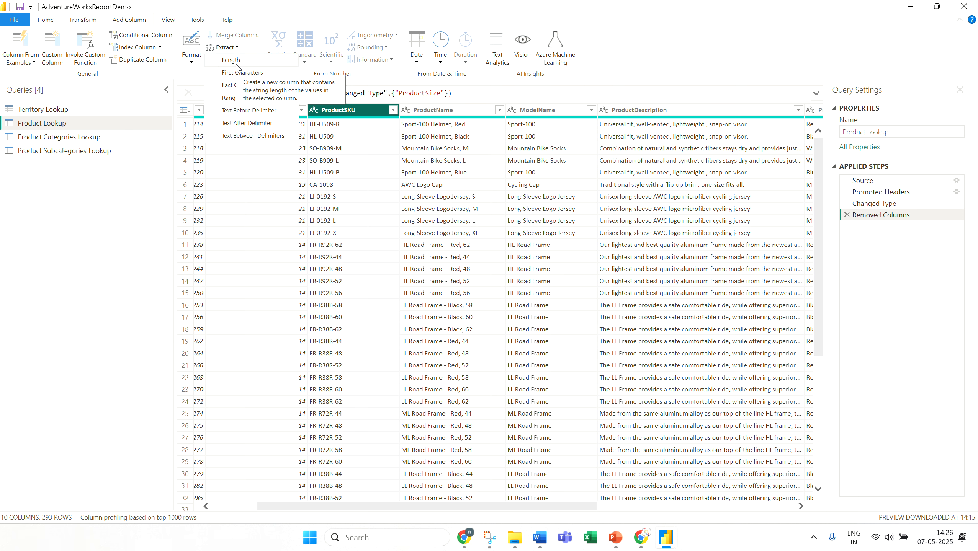
{"action": "left_click", "coordinate": [236, 64]}
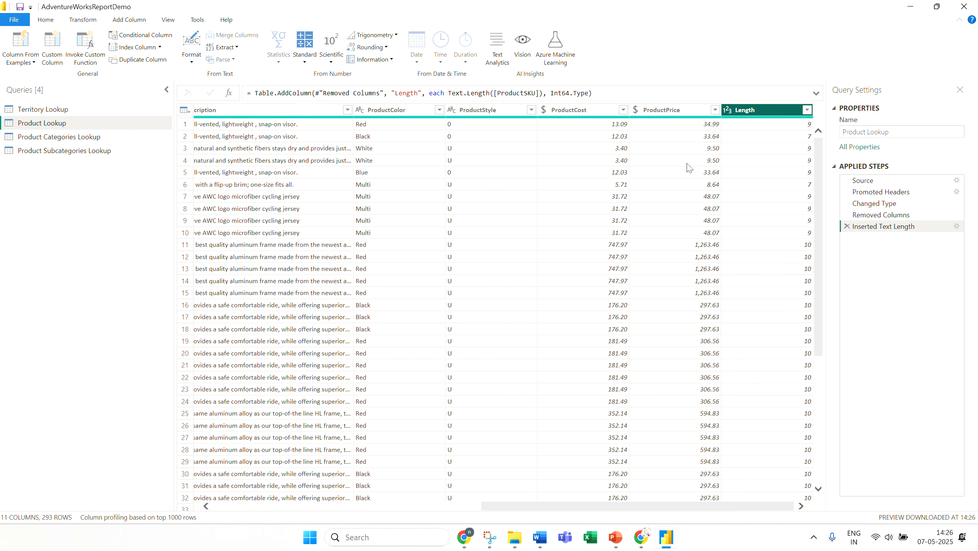
{"action": "left_click", "coordinate": [847, 226]}
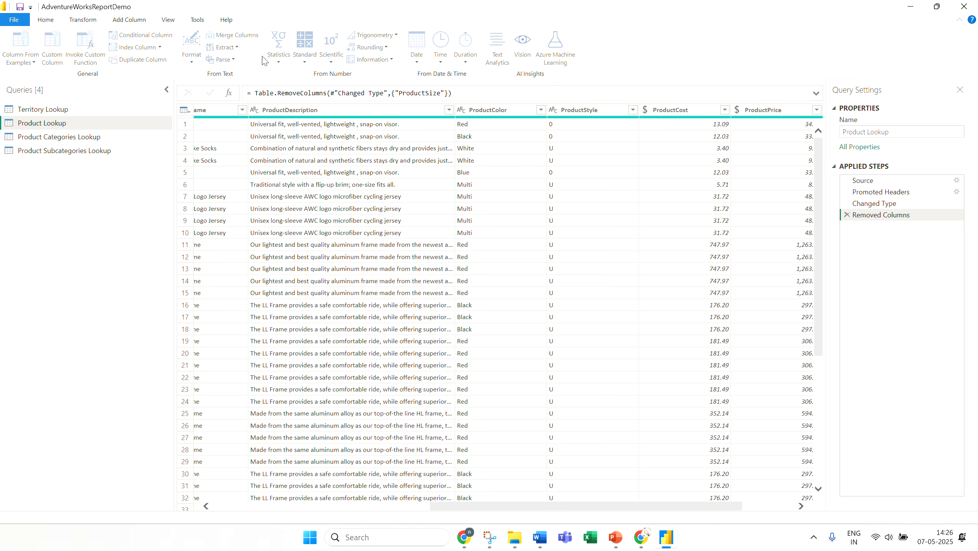
{"action": "left_click", "coordinate": [237, 48]}
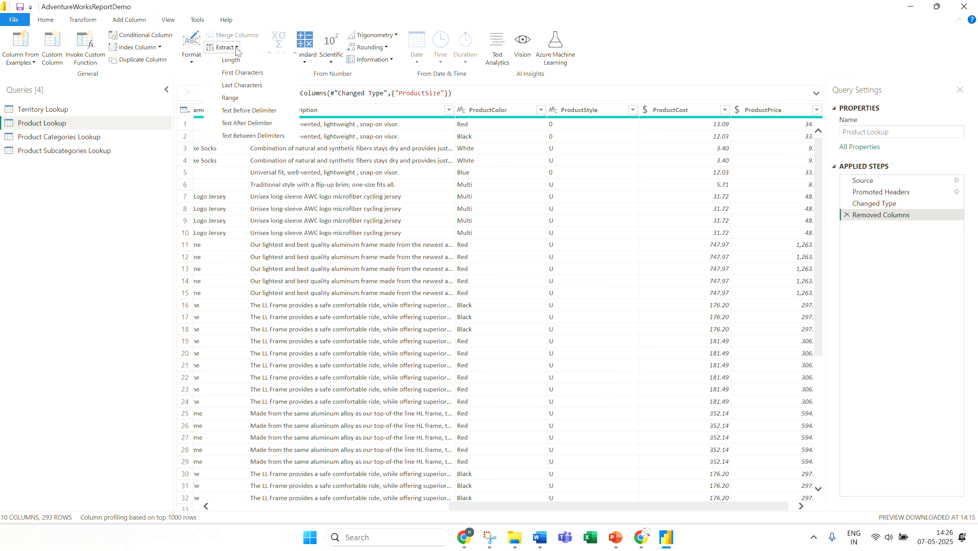
{"action": "left_click", "coordinate": [250, 74]}
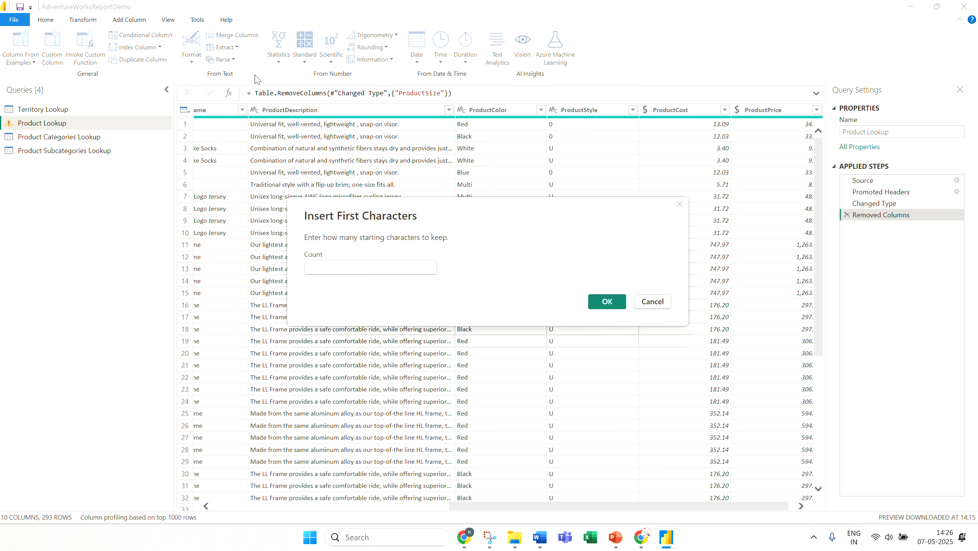
{"action": "left_click", "coordinate": [653, 302]}
{"action": "left_click", "coordinate": [234, 47]}
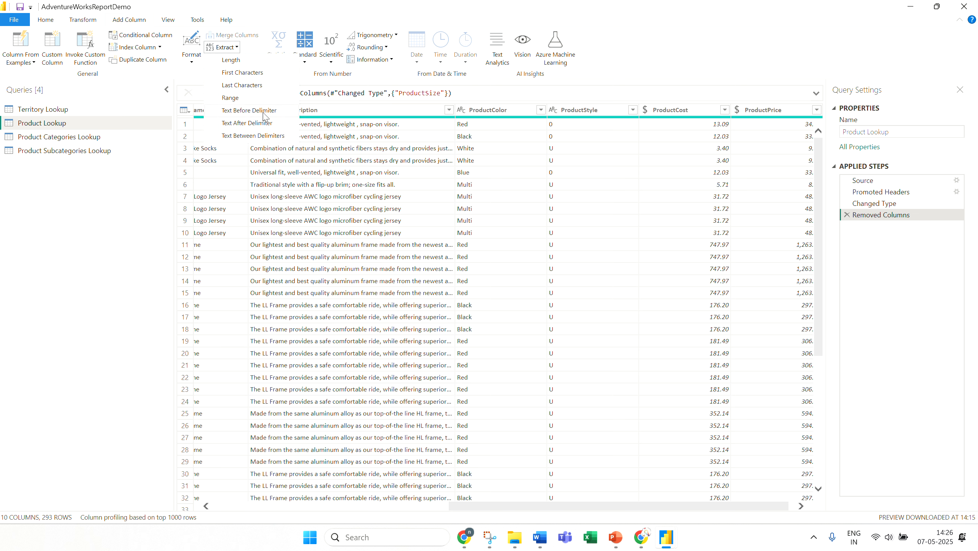
Step: Add a column to Product Lookup that extracts the ProductSKU text before the "-" delimiter, scanning from the start of the input
{"action": "left_click_drag", "start_coordinate": [598, 506], "coordinate": [363, 506]}
{"action": "left_click", "coordinate": [361, 426]}
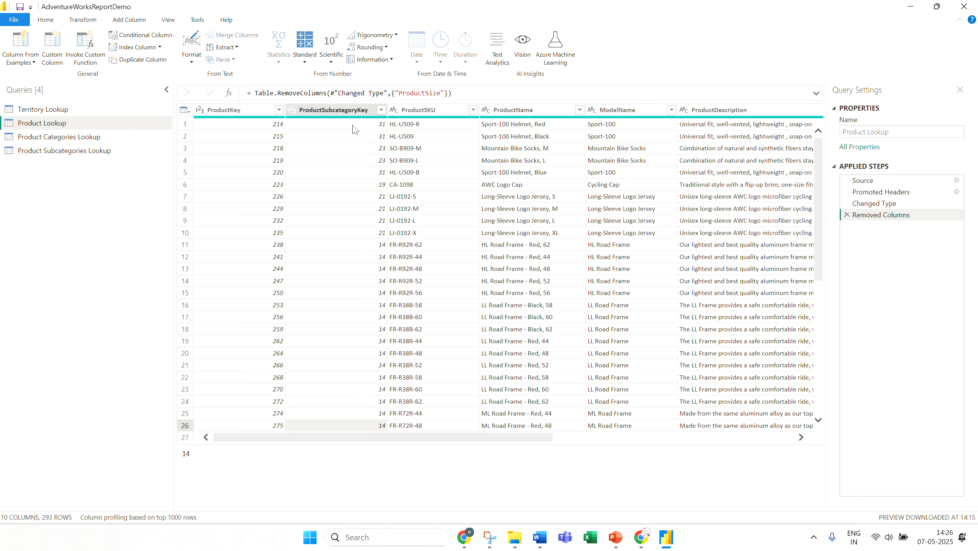
{"action": "left_click", "coordinate": [430, 111]}
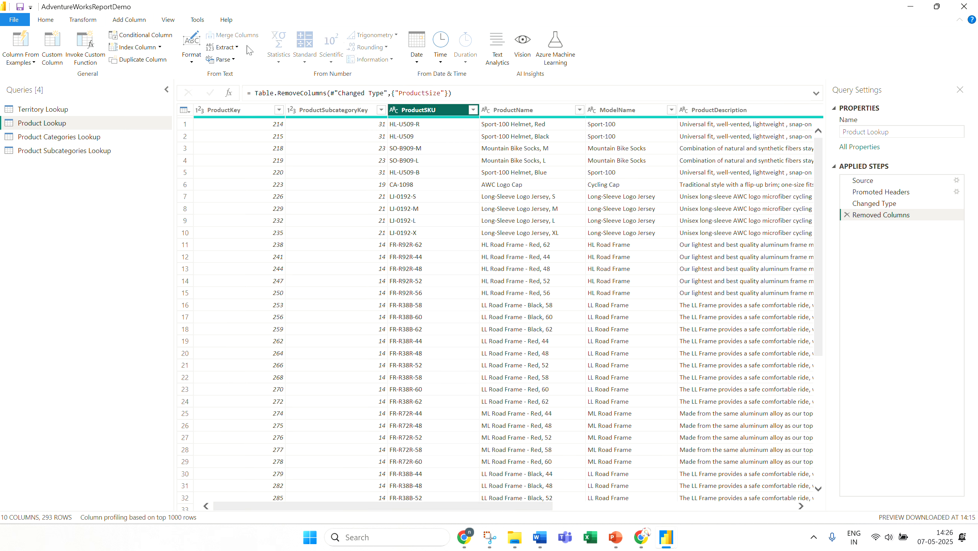
{"action": "left_click", "coordinate": [230, 50]}
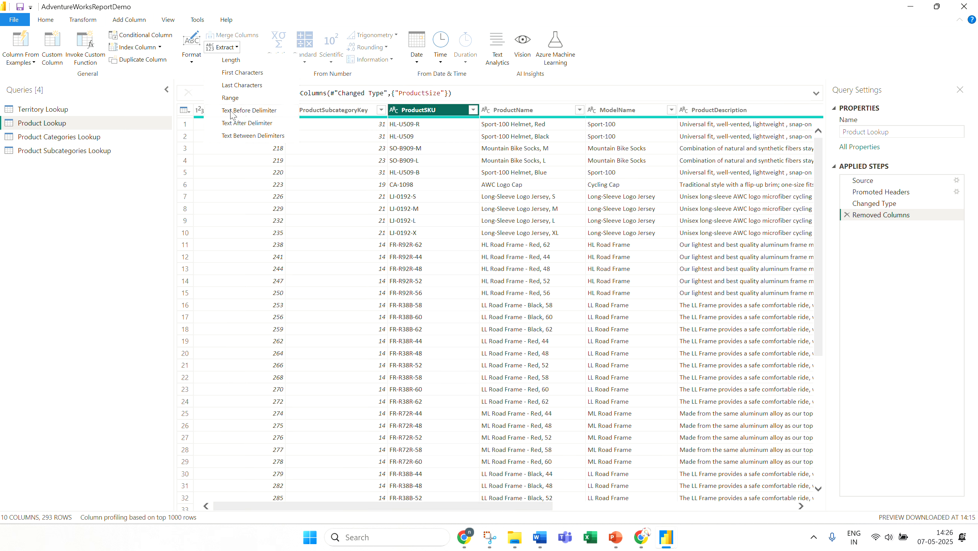
{"action": "left_click", "coordinate": [268, 112]}
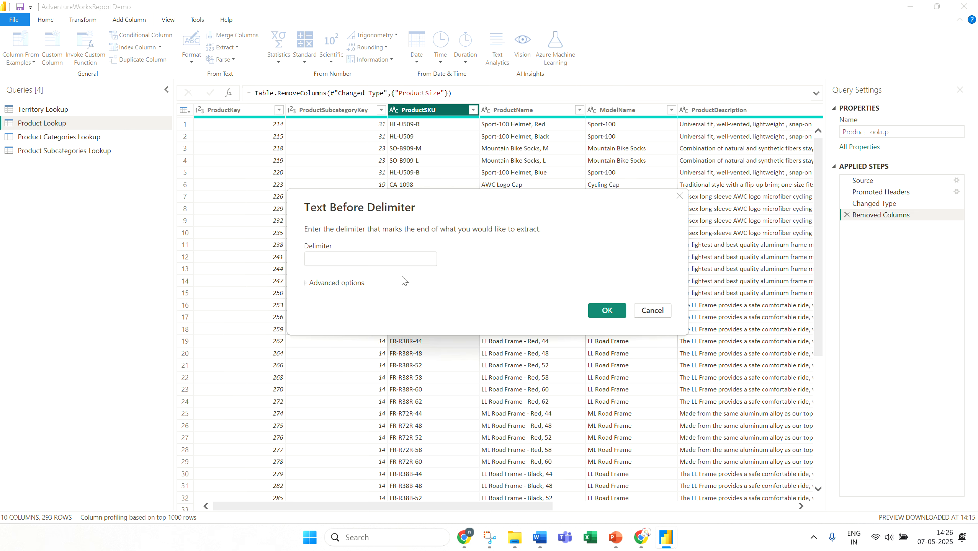
{"action": "left_click", "coordinate": [370, 256]}
{"action": "type", "text": "-"}
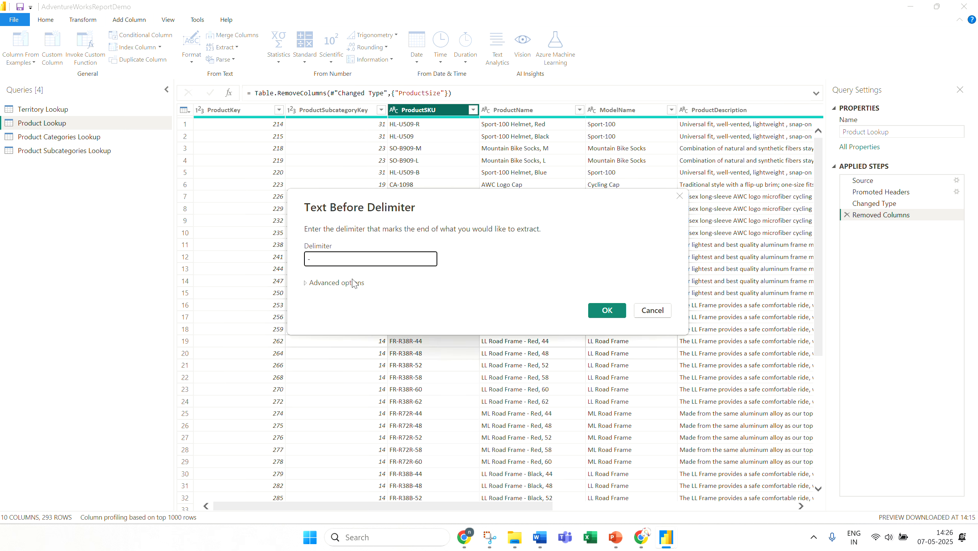
{"action": "left_click", "coordinate": [307, 284]}
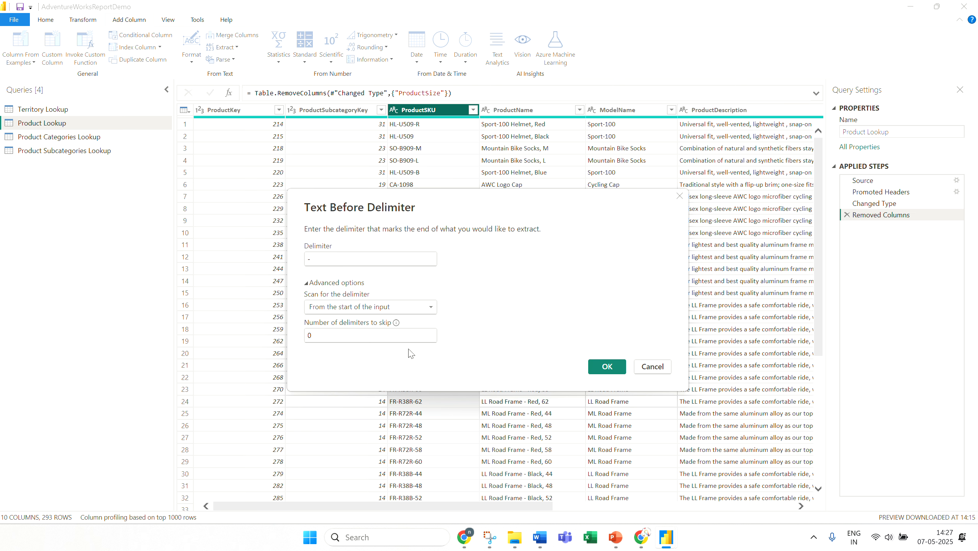
{"action": "left_click", "coordinate": [607, 367]}
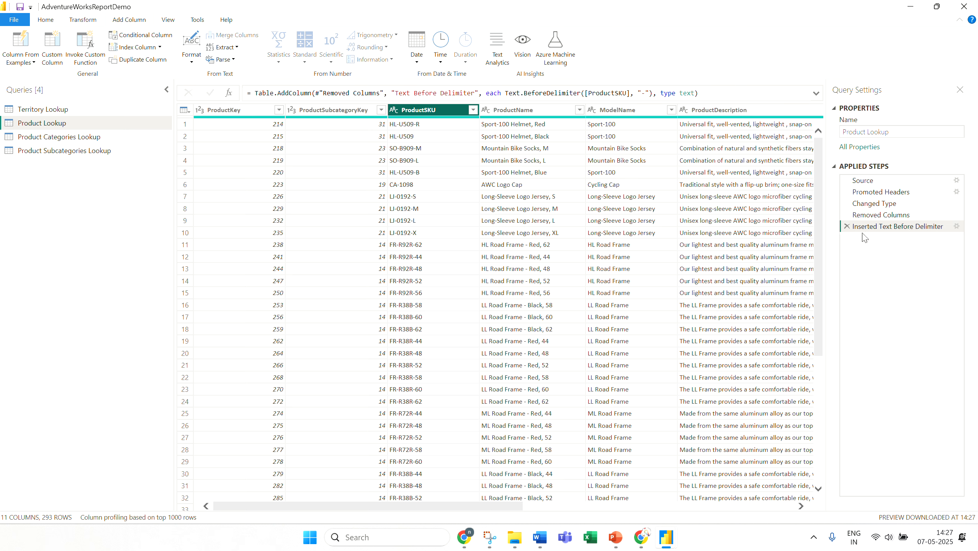
Step: Rename the new Text Before Delimiter column as SKU Type
{"action": "mouse_move", "coordinate": [858, 238]}
{"action": "left_mouse_down"}
{"action": "mouse_move", "coordinate": [958, 234]}
{"action": "mouse_move", "coordinate": [888, 210]}
{"action": "mouse_move", "coordinate": [844, 225]}
{"action": "mouse_move", "coordinate": [854, 239]}
{"action": "left_mouse_up"}
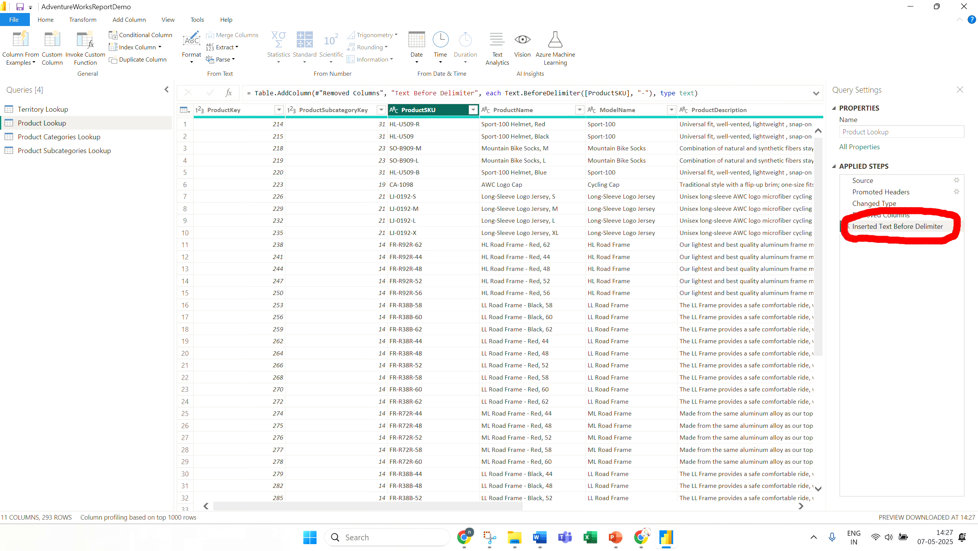
{"action": "key", "text": "Escape"}
{"action": "left_click_drag", "start_coordinate": [469, 507], "coordinate": [796, 505]}
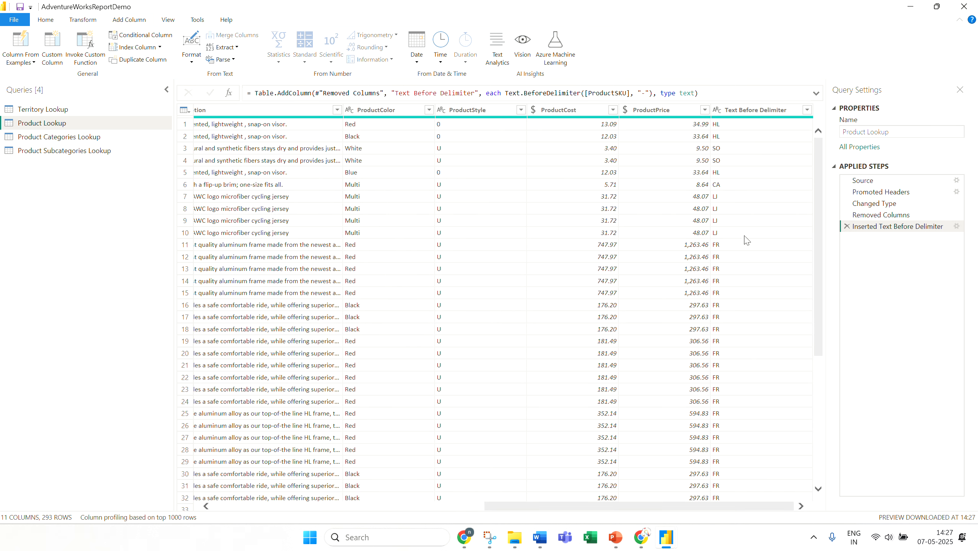
{"action": "right_click", "coordinate": [751, 110]}
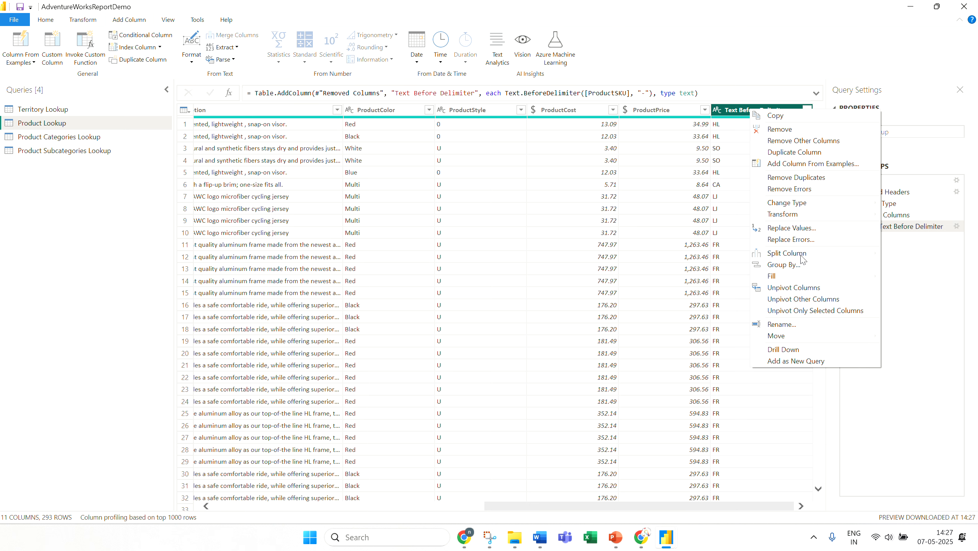
{"action": "left_click", "coordinate": [781, 324]}
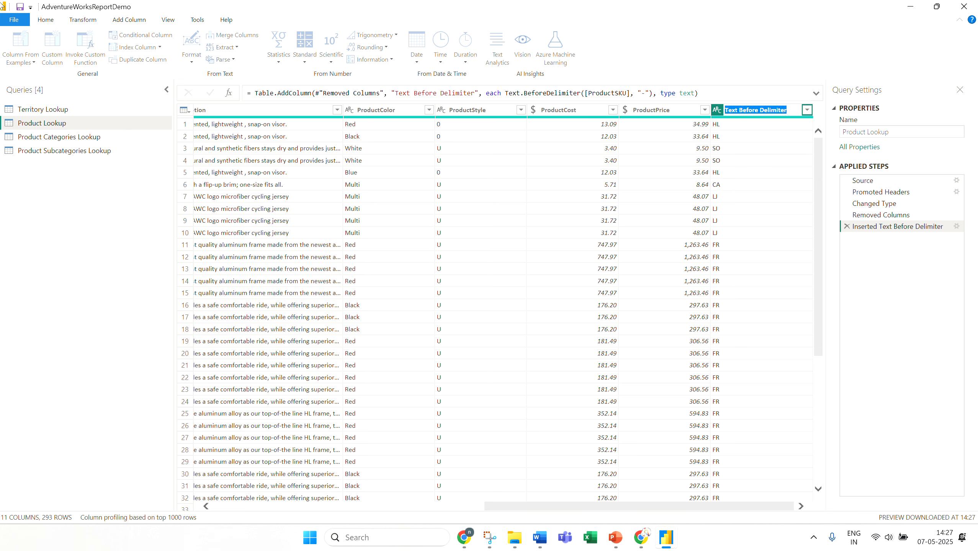
{"action": "type", "text": "sSKU Type"}
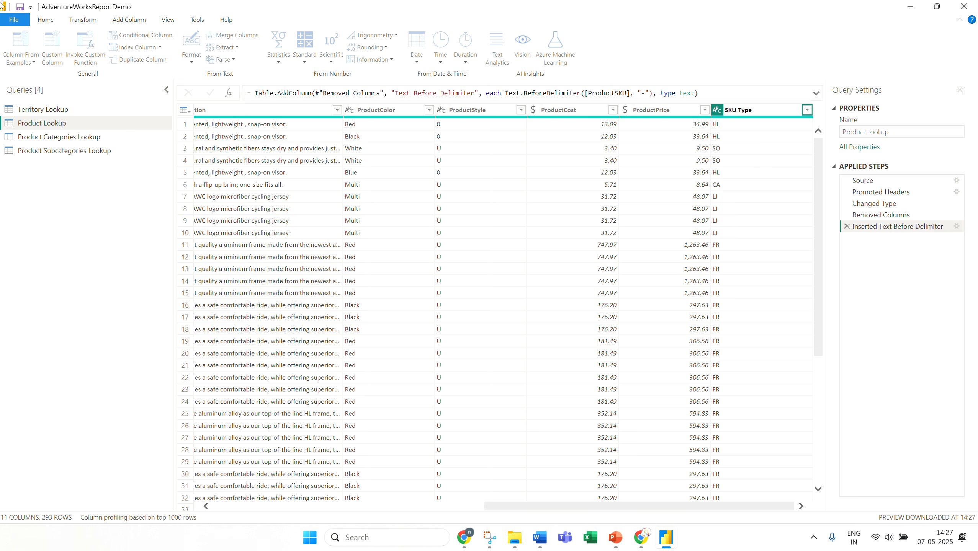
{"action": "key", "text": "Return"}
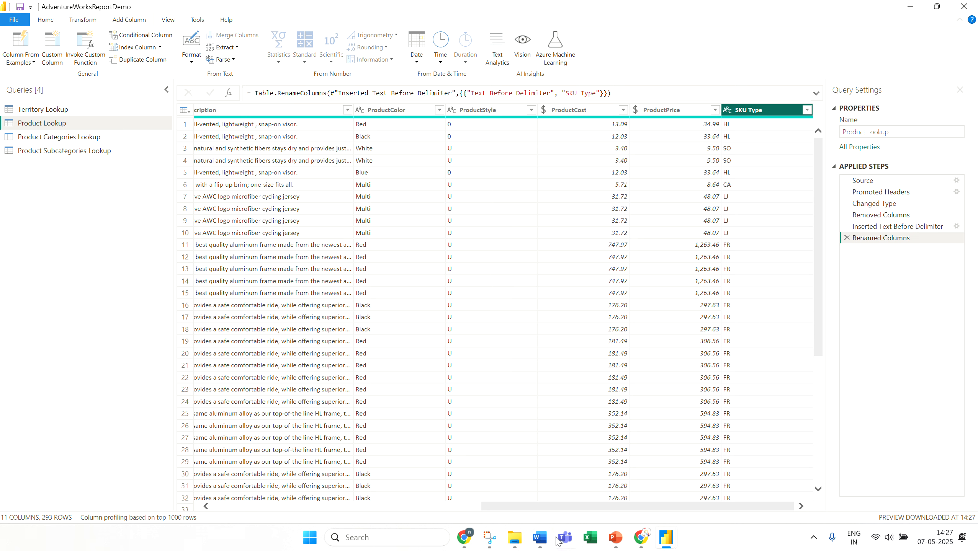
Step: Edit the settings of the Inserted Text Before Delimiter step so that the number of delimiters to skip is 1
{"action": "left_click_drag", "start_coordinate": [522, 513], "coordinate": [237, 519]}
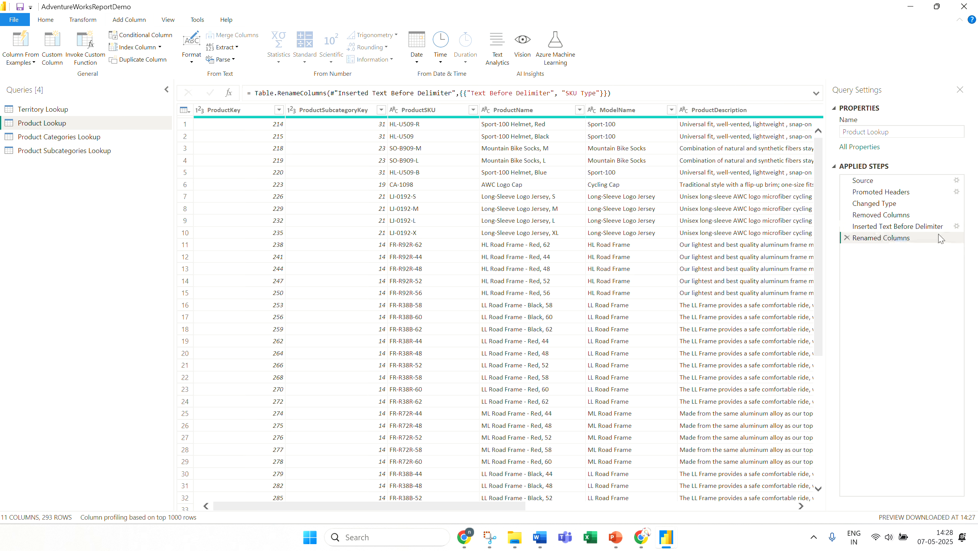
{"action": "mouse_move", "coordinate": [943, 230]}
{"action": "left_mouse_down"}
{"action": "mouse_move", "coordinate": [840, 238]}
{"action": "mouse_move", "coordinate": [870, 212]}
{"action": "mouse_move", "coordinate": [953, 217]}
{"action": "mouse_move", "coordinate": [974, 236]}
{"action": "mouse_move", "coordinate": [932, 243]}
{"action": "mouse_move", "coordinate": [965, 241]}
{"action": "left_mouse_up"}
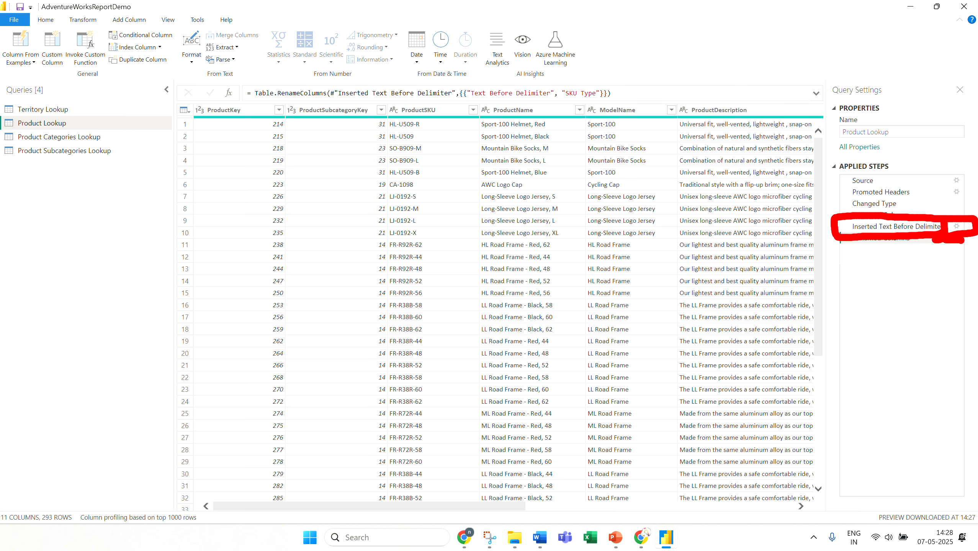
{"action": "key", "text": "Escape"}
{"action": "left_click", "coordinate": [956, 226]}
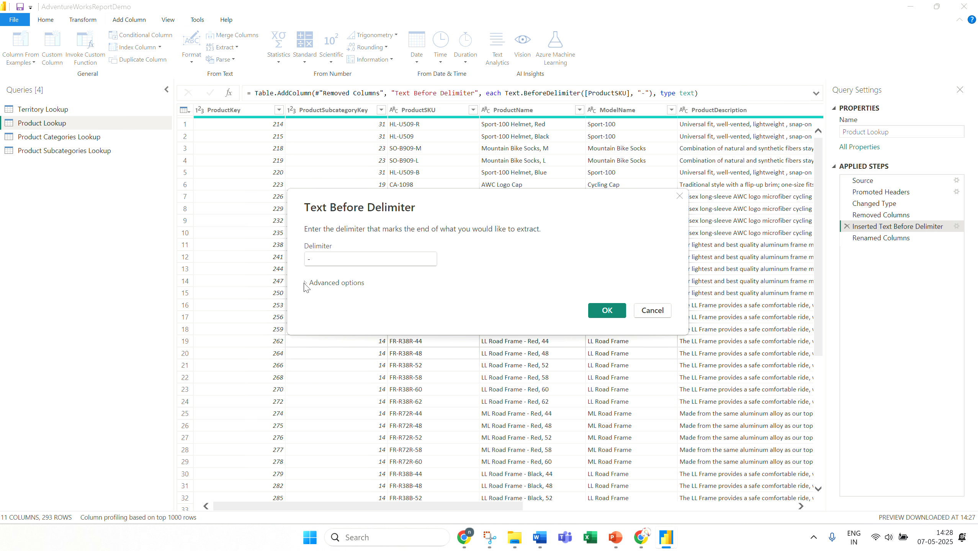
{"action": "left_click", "coordinate": [307, 283]}
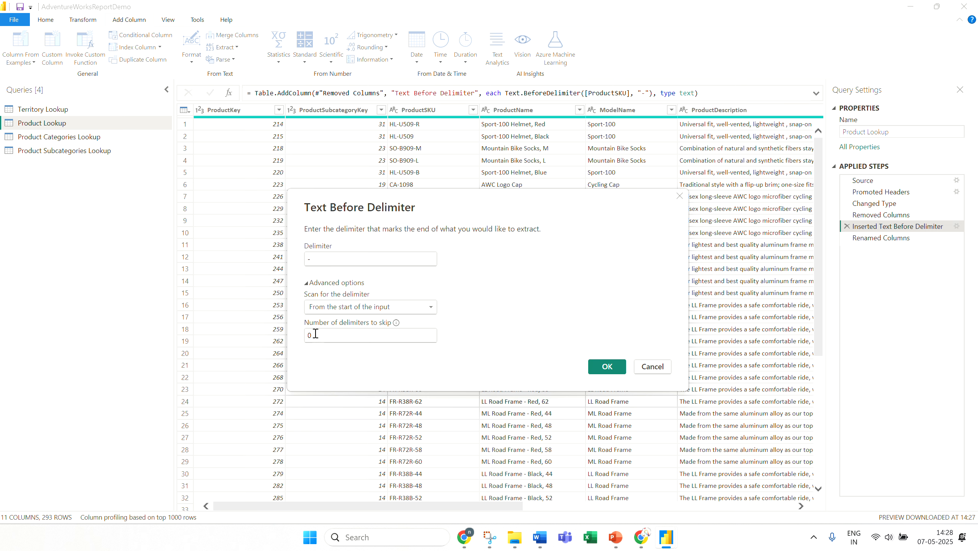
{"action": "left_click_drag", "start_coordinate": [315, 333], "coordinate": [307, 335]}
{"action": "type", "text": "1"}
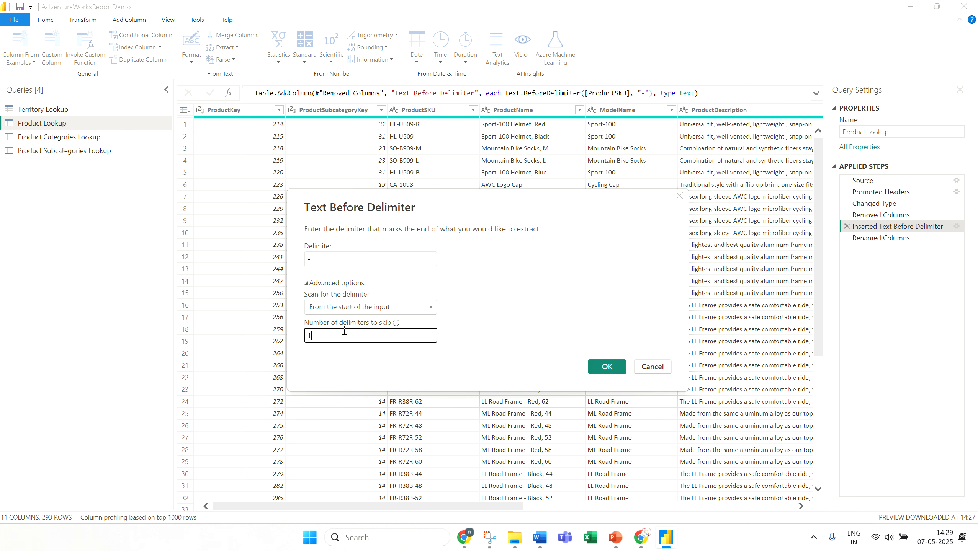
{"action": "left_click", "coordinate": [607, 368]}
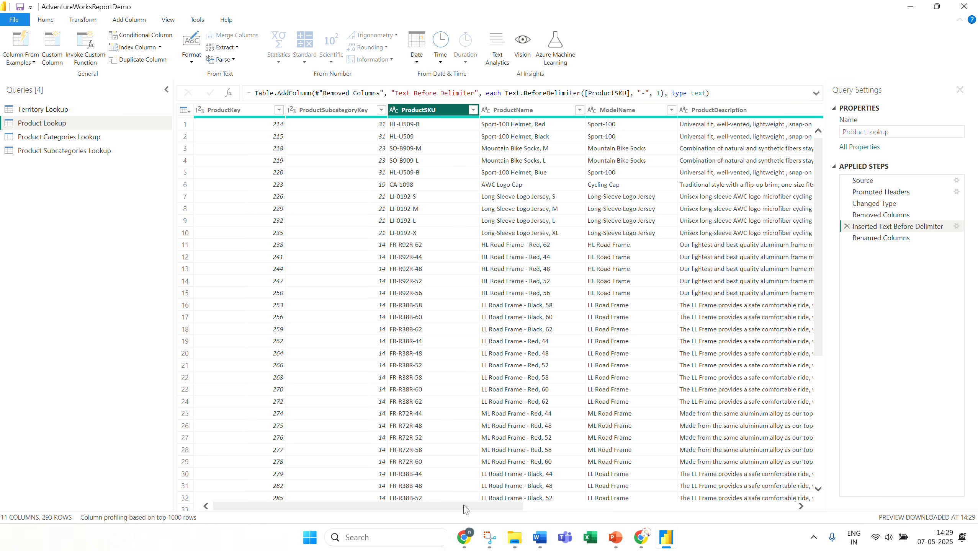
Step: Compare the extracted column at the Inserted Text Before Delimiter and Renamed Columns steps, and check it against the ProductSKU values
{"action": "left_click_drag", "start_coordinate": [491, 508], "coordinate": [776, 518]}
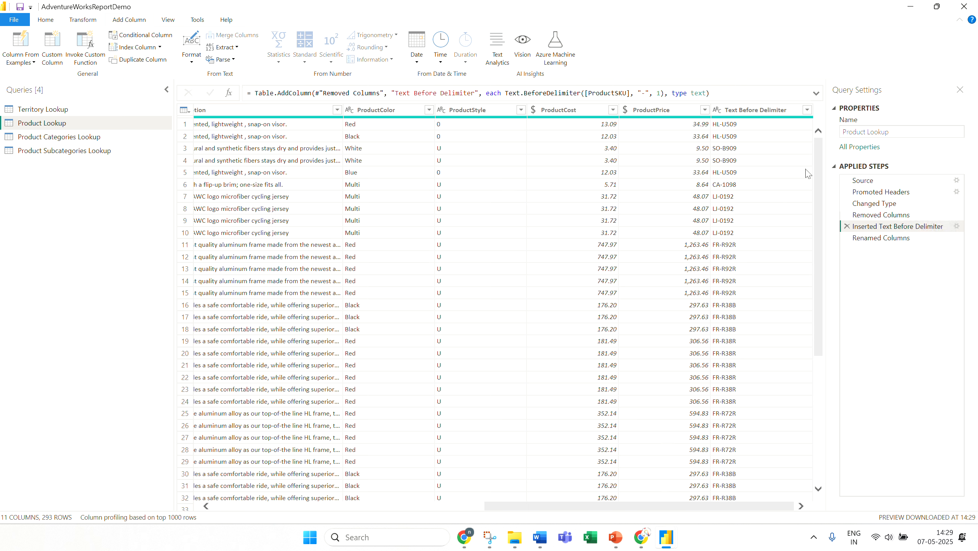
{"action": "left_click", "coordinate": [868, 240]}
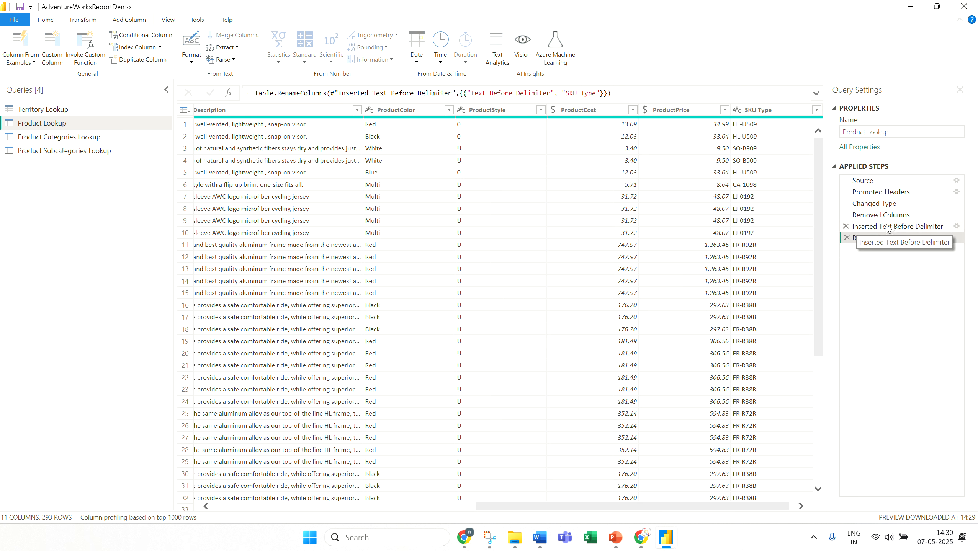
{"action": "left_click", "coordinate": [887, 228]}
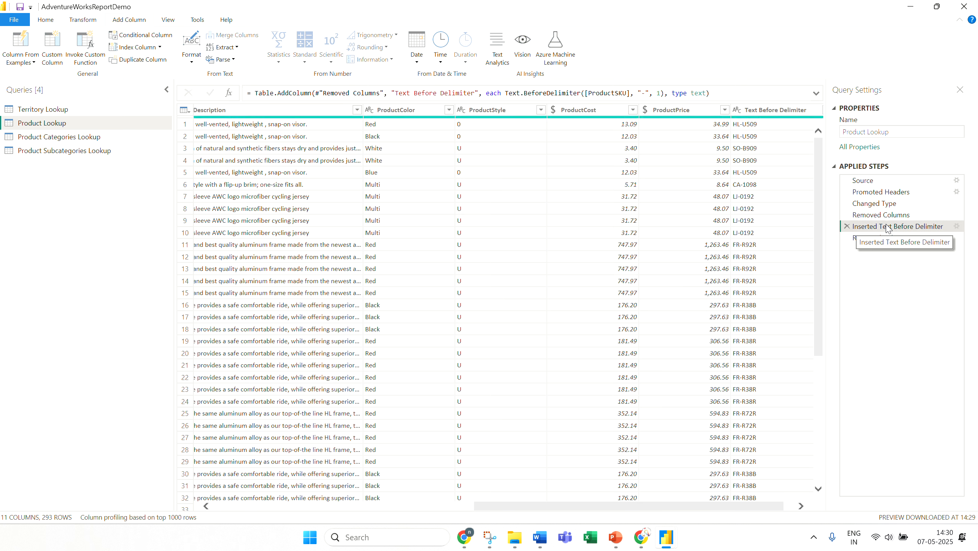
{"action": "left_click", "coordinate": [883, 239]}
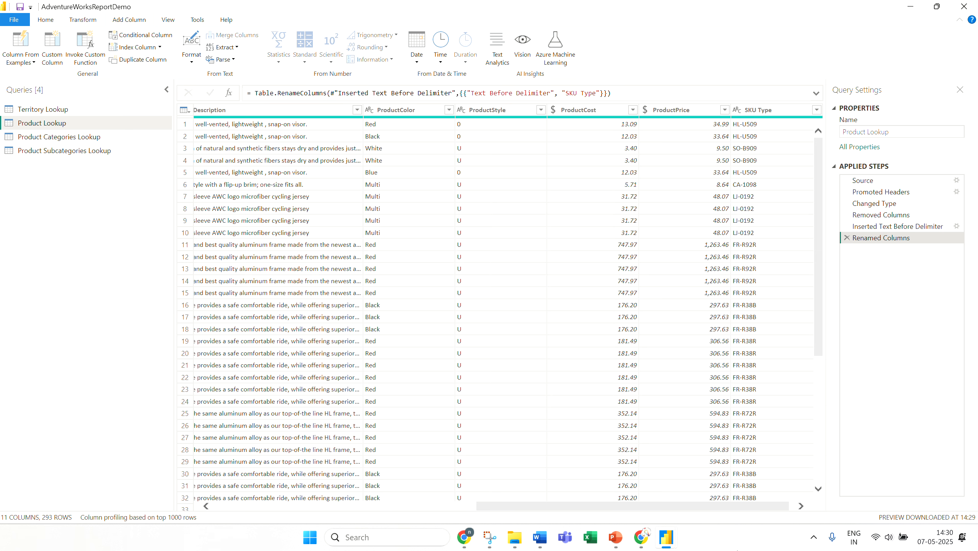
{"action": "left_click_drag", "start_coordinate": [773, 513], "coordinate": [788, 512]}
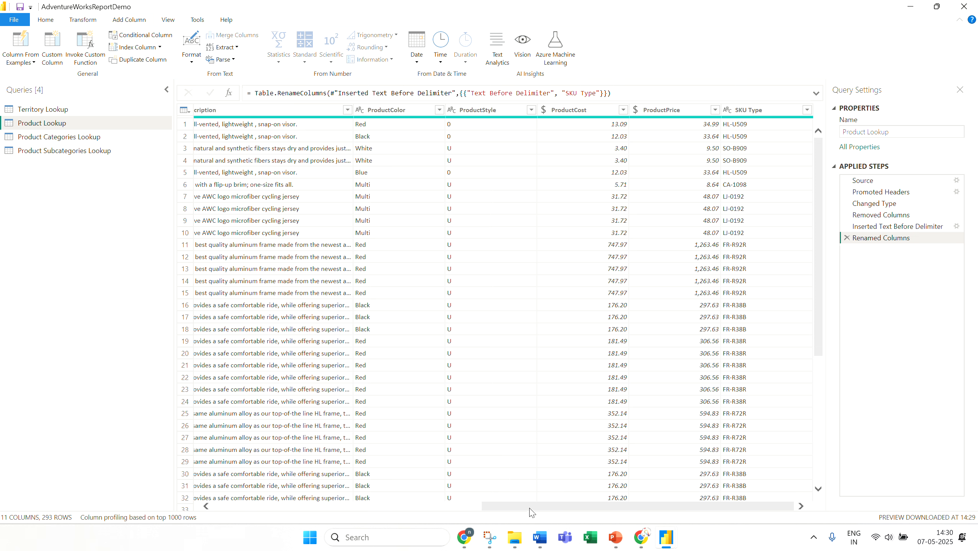
{"action": "left_click_drag", "start_coordinate": [530, 512], "coordinate": [212, 511]}
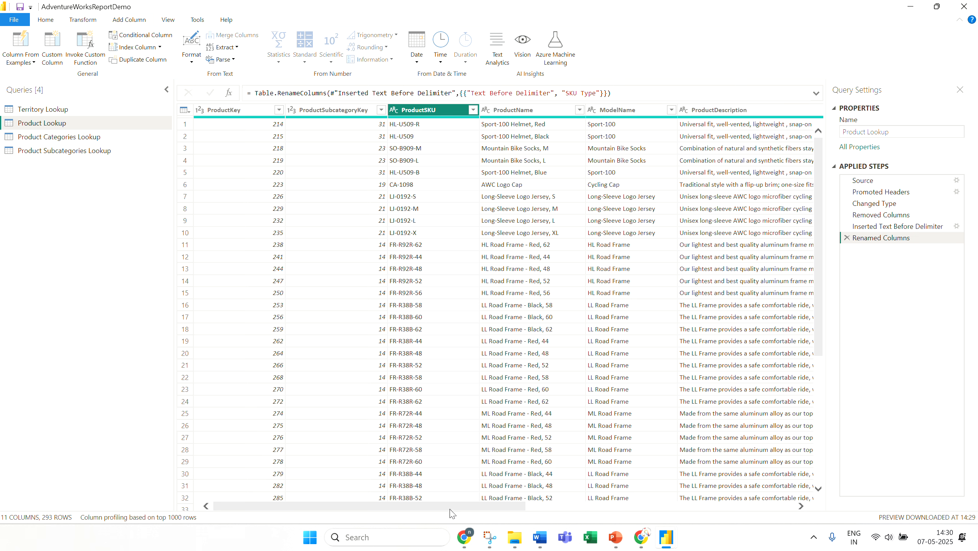
Step: Replace the value 0 with NA in the ProductStyle column of Product Lookup
{"action": "left_click_drag", "start_coordinate": [449, 509], "coordinate": [654, 517]}
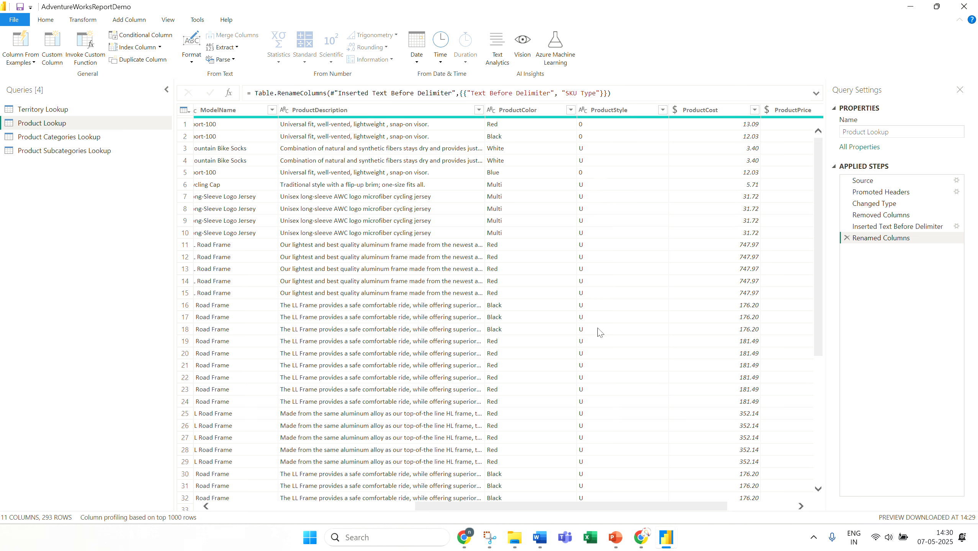
{"action": "scroll", "coordinate": [614, 413], "scroll_direction": "down", "scroll_amount": 5}
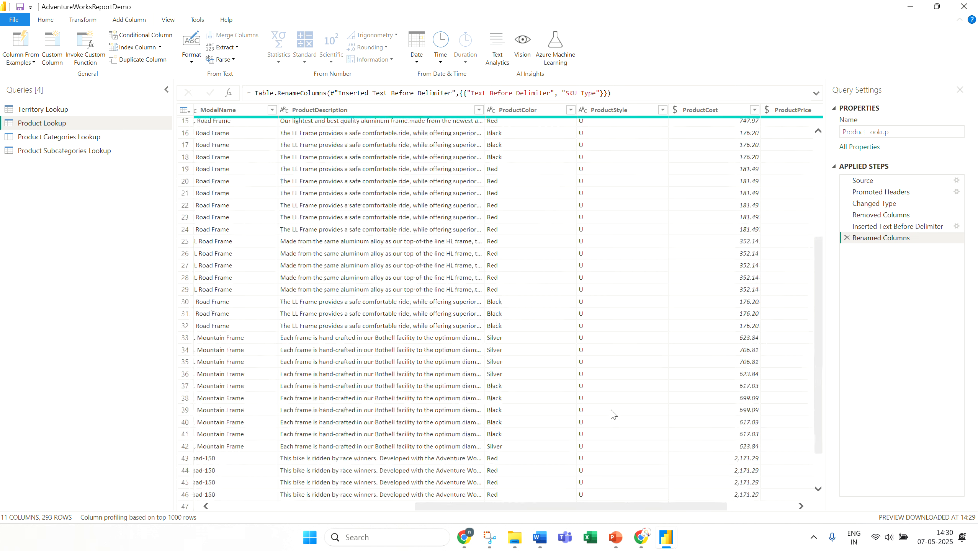
{"action": "scroll", "coordinate": [614, 413], "scroll_direction": "up", "scroll_amount": 5}
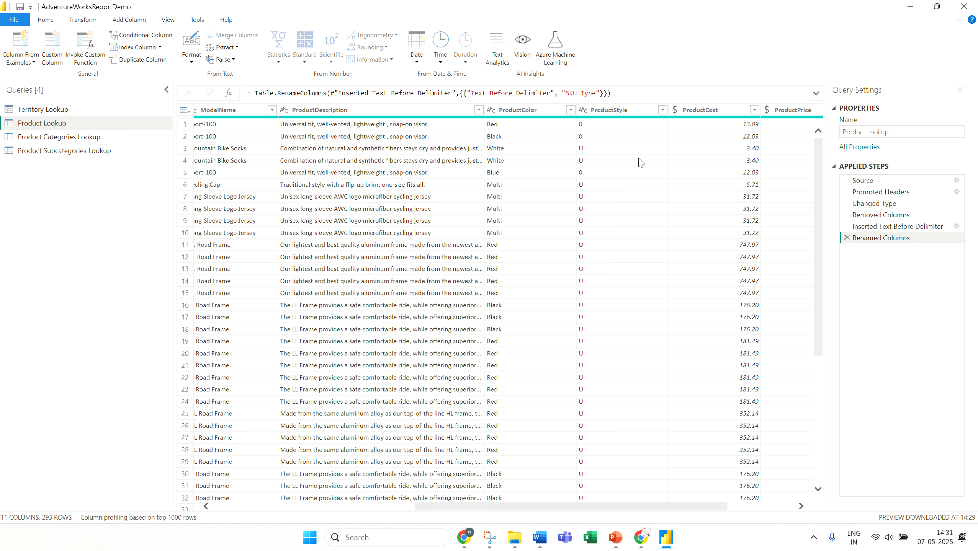
{"action": "left_click", "coordinate": [645, 114]}
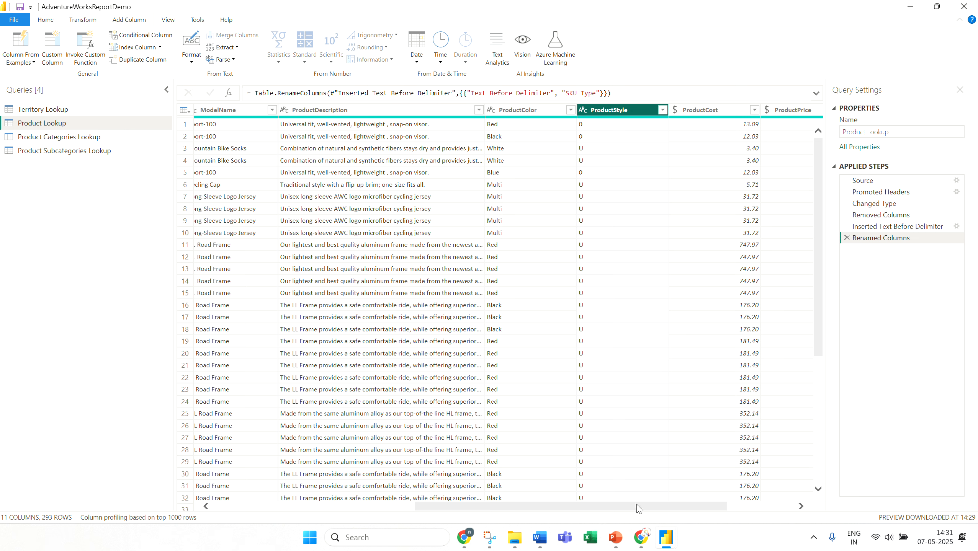
{"action": "mouse_move", "coordinate": [490, 540]}
{"action": "left_click", "coordinate": [46, 19]}
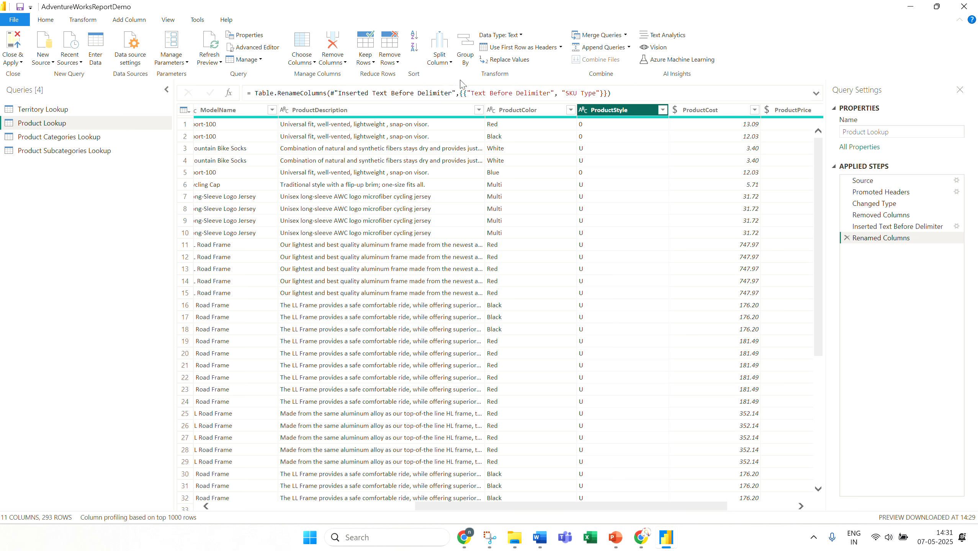
{"action": "left_click", "coordinate": [81, 21]}
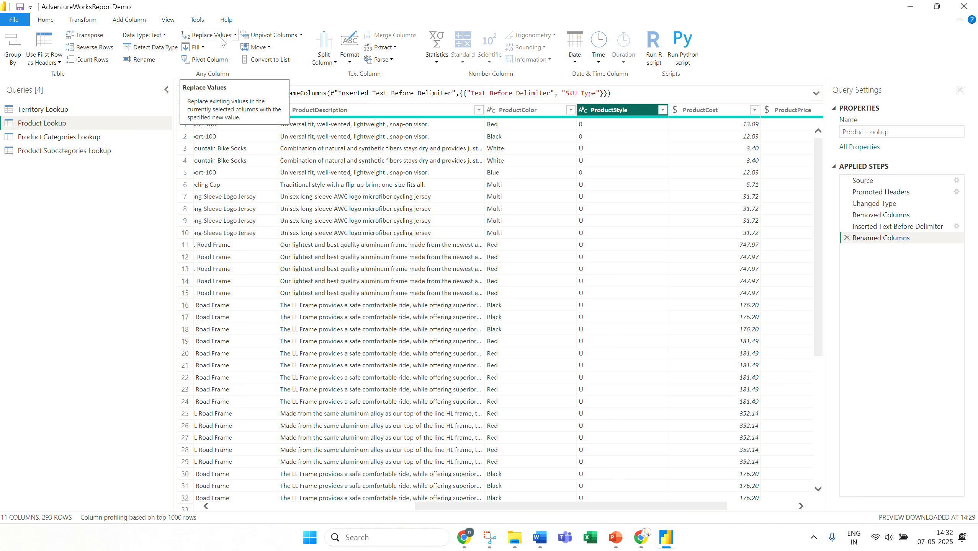
{"action": "left_click", "coordinate": [46, 19]}
{"action": "left_click", "coordinate": [505, 60]}
{"action": "type", "text": "0"}
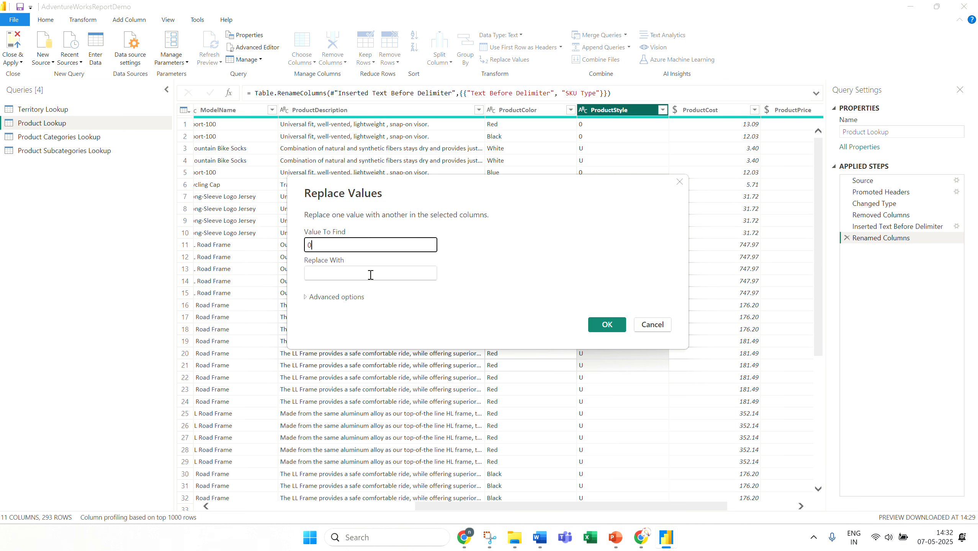
{"action": "left_click", "coordinate": [371, 274]}
{"action": "left_click", "coordinate": [371, 274]}
{"action": "type", "text": "NA"}
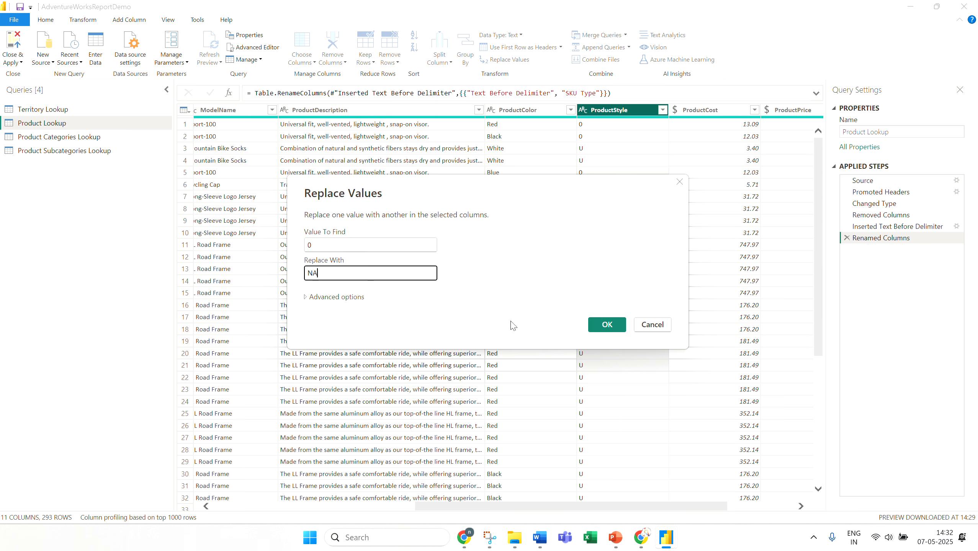
{"action": "left_click", "coordinate": [606, 324]}
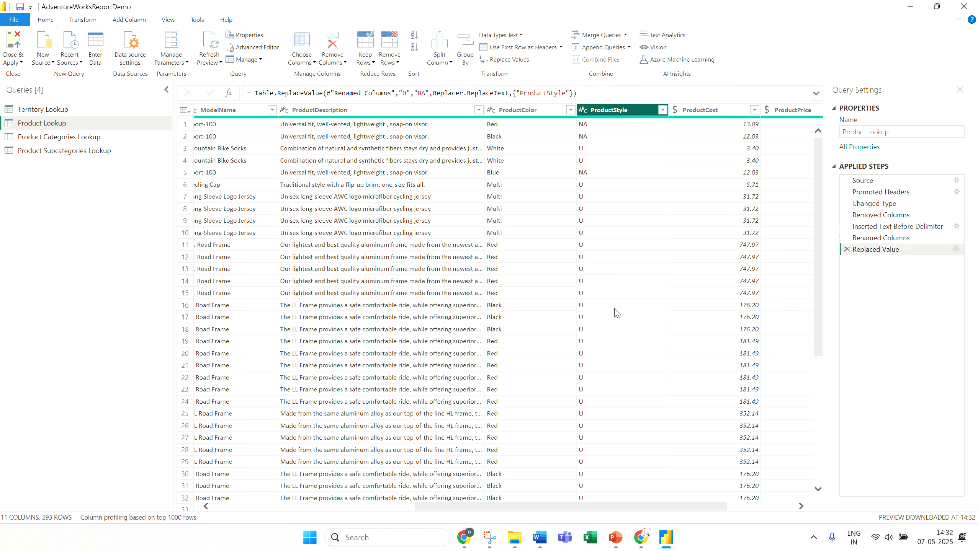
Step: Apply the ProductStyle column filter with all values kept selected: M, NA, U and W
{"action": "left_click", "coordinate": [662, 111]}
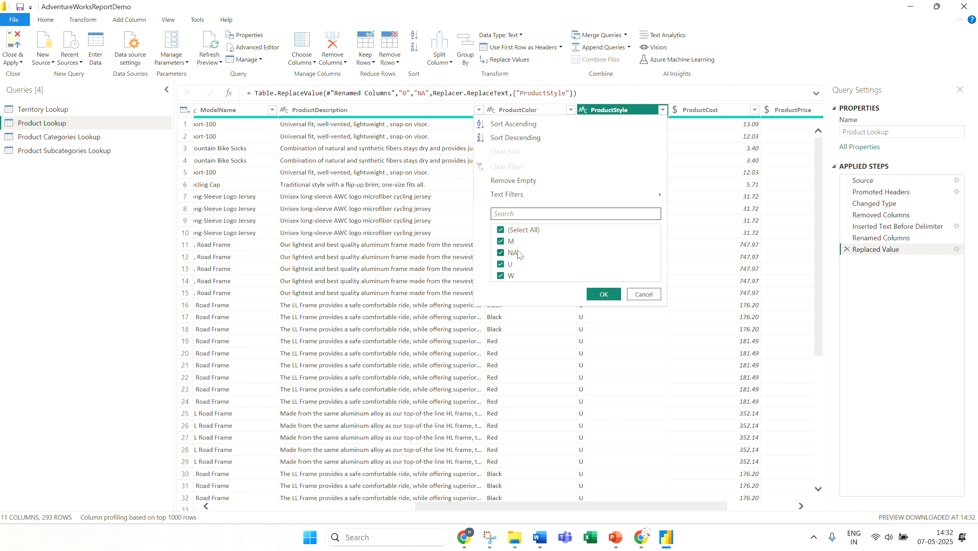
{"action": "left_click", "coordinate": [603, 294]}
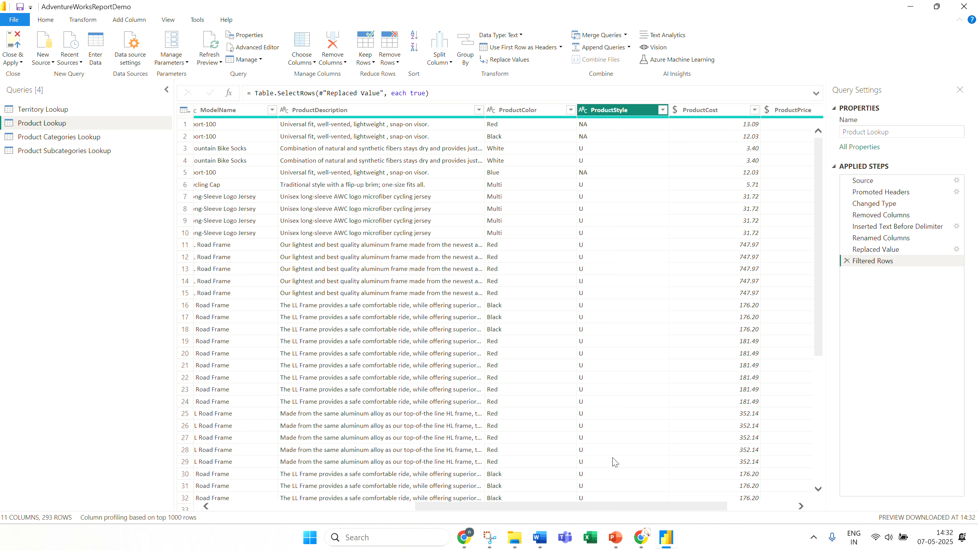
Step: Save the report with the pending query changes applied, and close the Power Query Editor to return to the report
{"action": "left_click", "coordinate": [20, 7]}
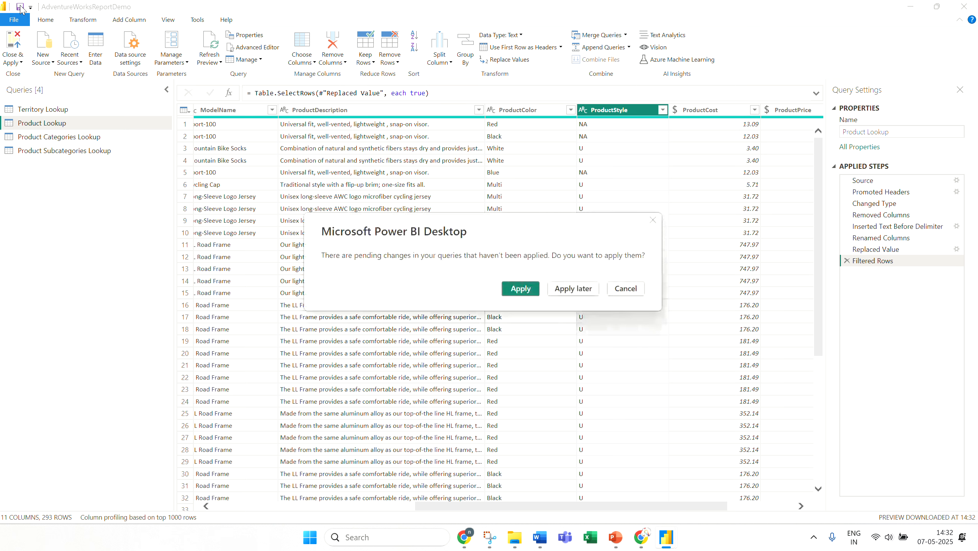
{"action": "left_click", "coordinate": [520, 290]}
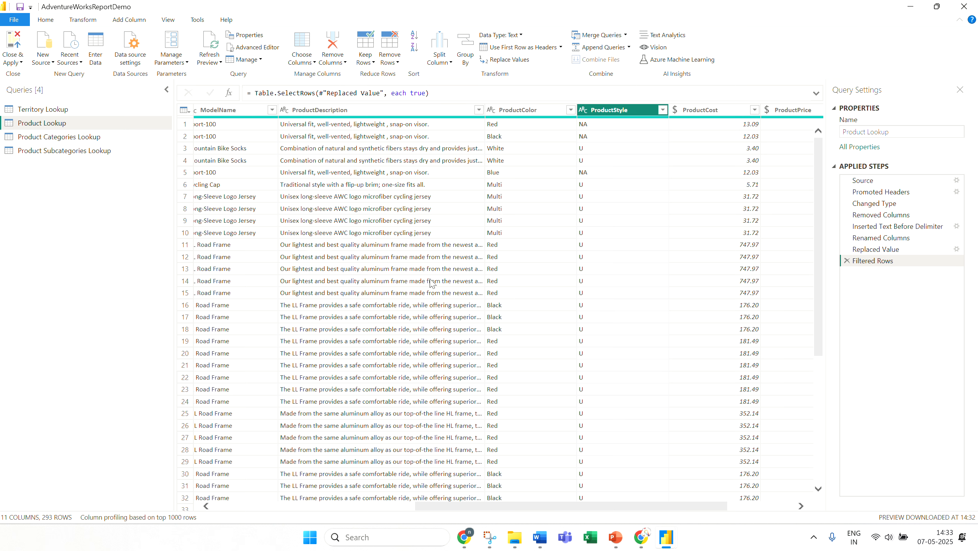
{"action": "mouse_move", "coordinate": [670, 541]}
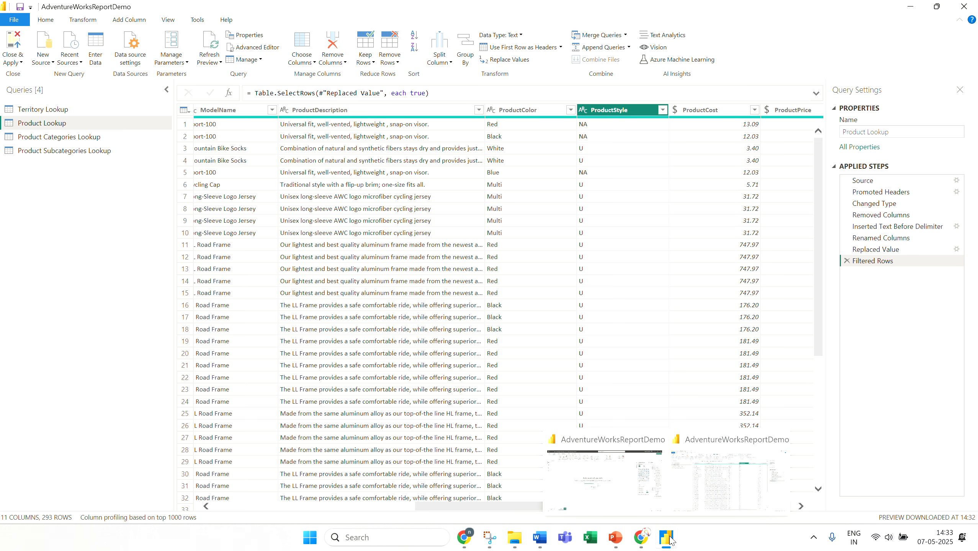
{"action": "left_click", "coordinate": [12, 42]}
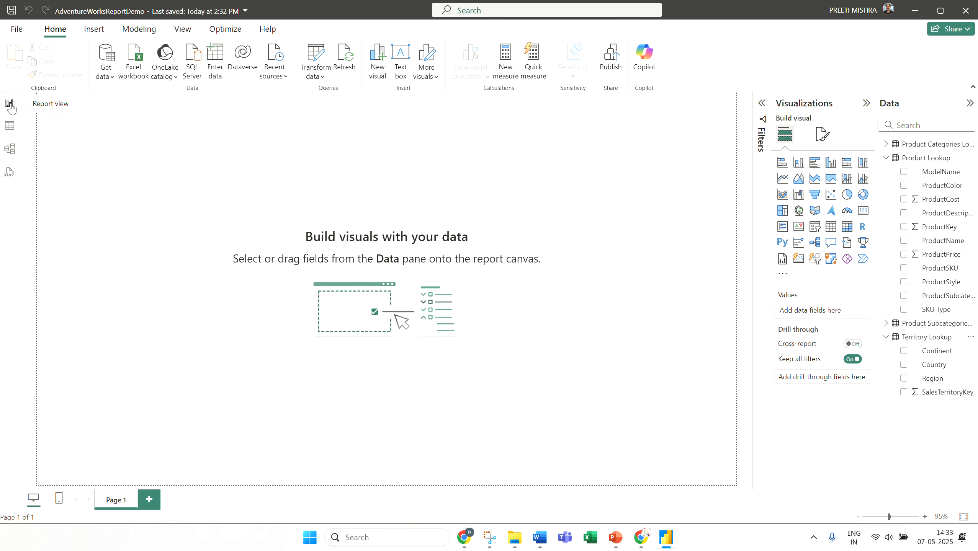
Step: Open the model view and collapse the Properties pane to examine the relationships between the lookup tables
{"action": "left_click", "coordinate": [10, 125]}
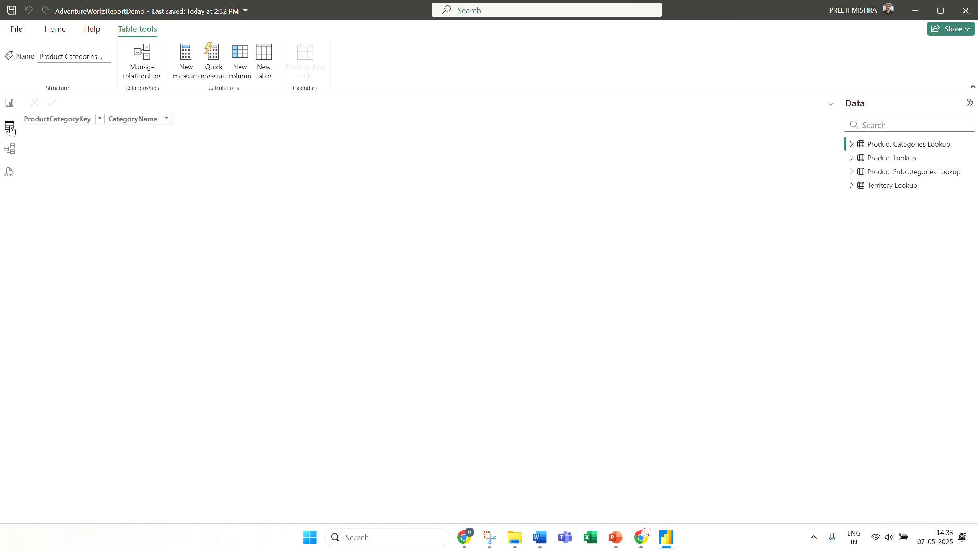
{"action": "left_click", "coordinate": [10, 148]}
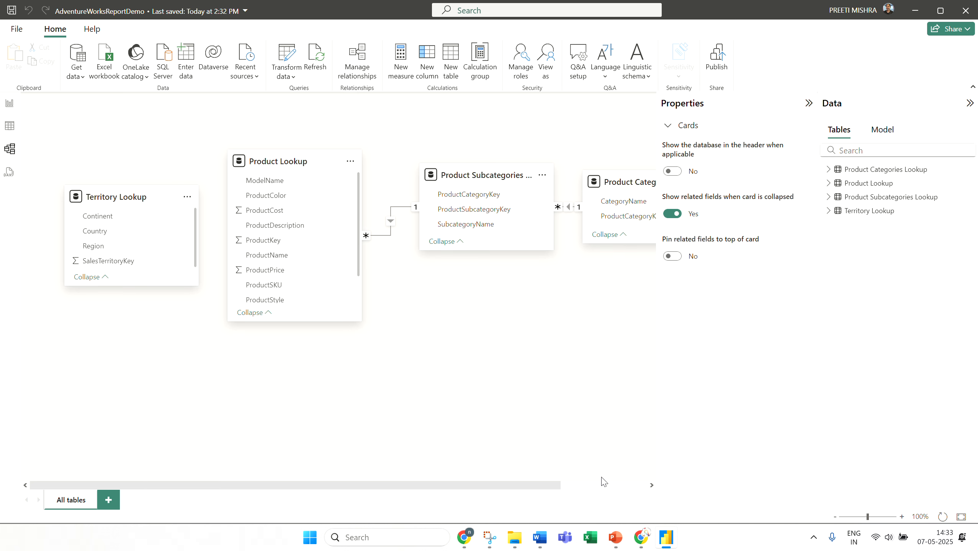
{"action": "left_click_drag", "start_coordinate": [557, 483], "coordinate": [597, 489]}
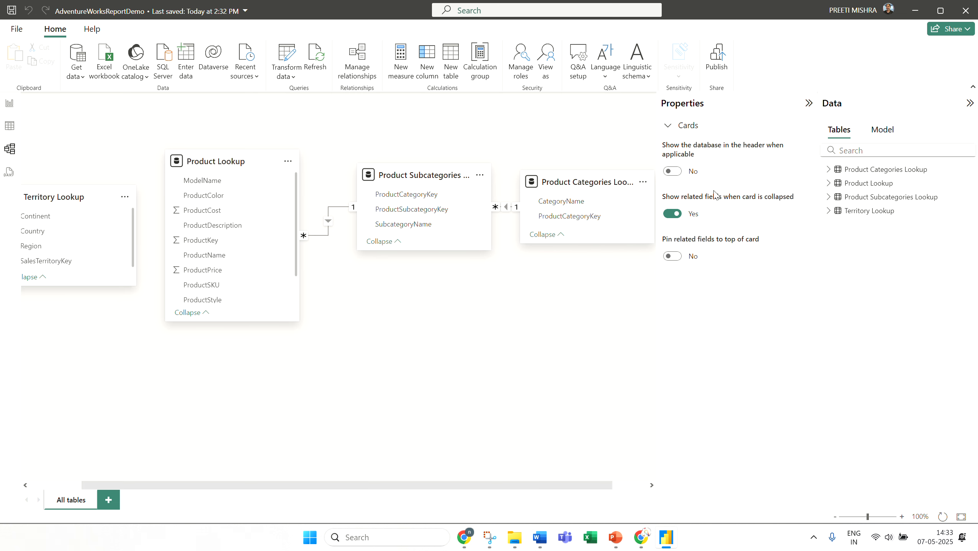
{"action": "left_click", "coordinate": [809, 105]}
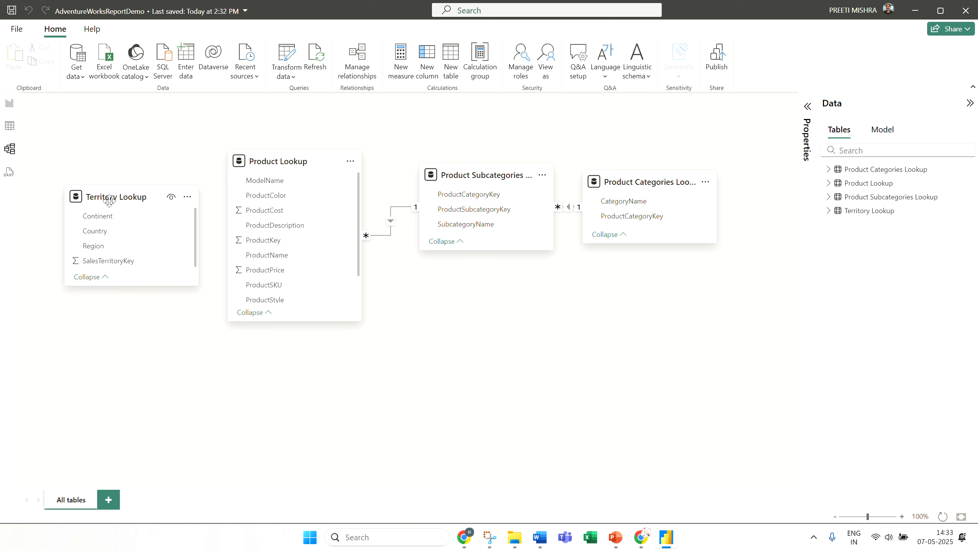